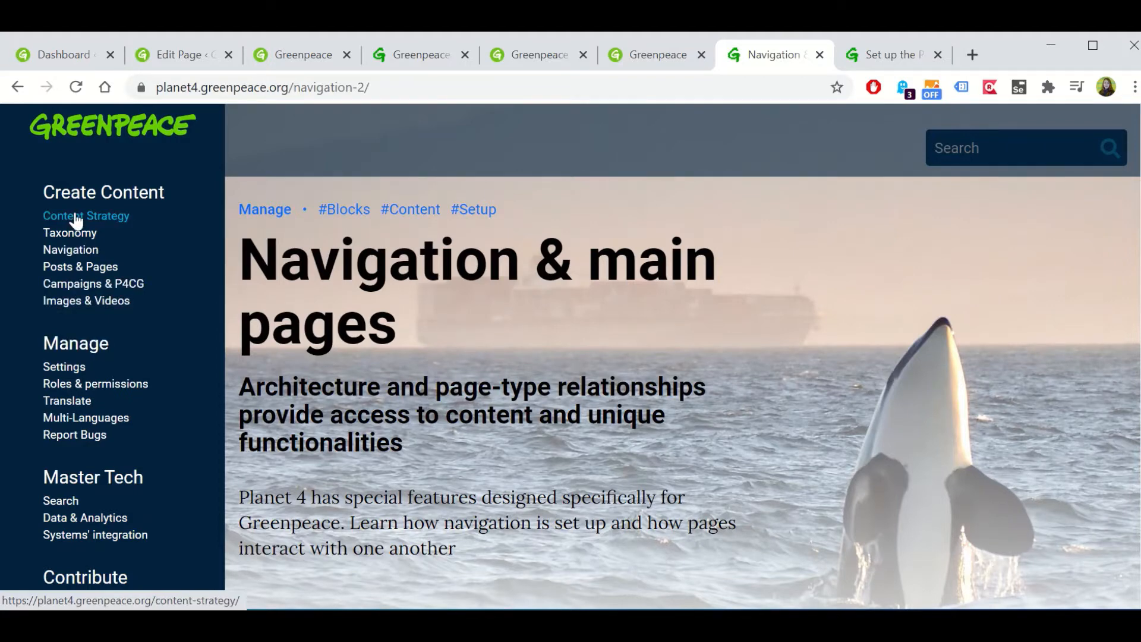
Open the handbook's Settings page under Manage and review its list of P4 settings topics
{"action": "left_click", "coordinate": [68, 371]}
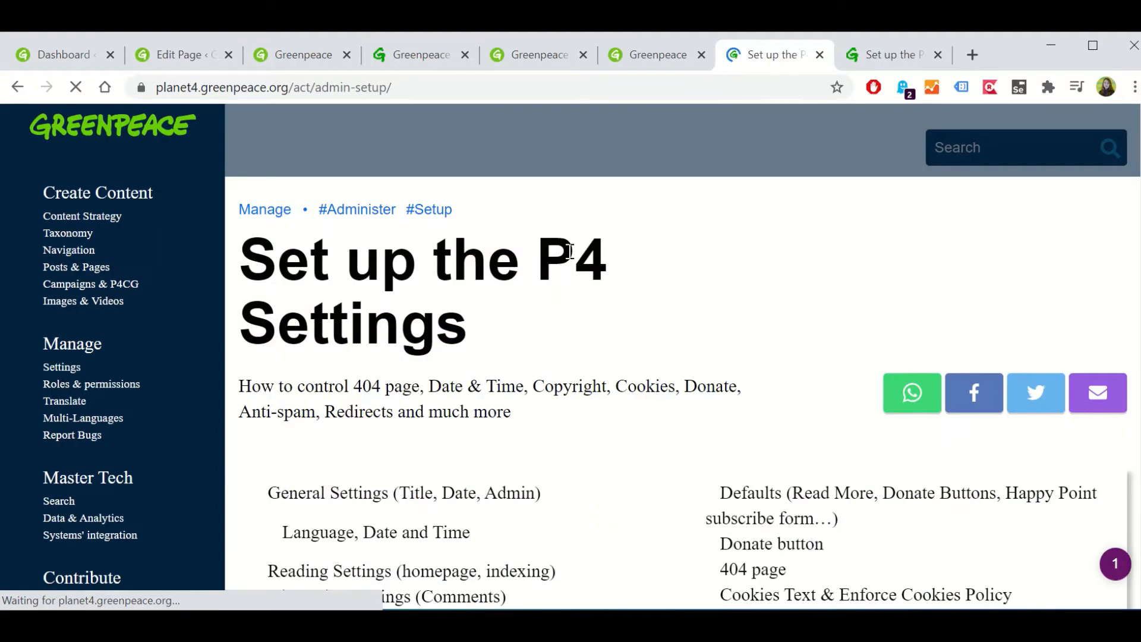
{"action": "scroll", "coordinate": [571, 245], "scroll_direction": "down", "scroll_amount": 2}
{"action": "scroll", "coordinate": [570, 245], "scroll_direction": "down", "scroll_amount": 9}
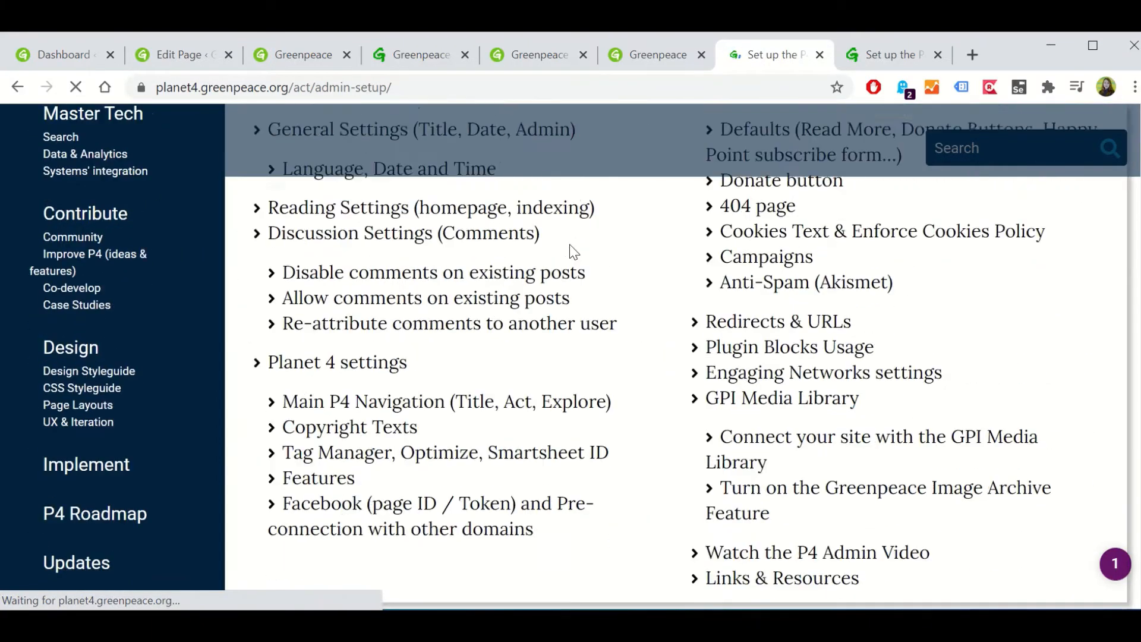
{"action": "scroll", "coordinate": [571, 245], "scroll_direction": "up", "scroll_amount": 7}
{"action": "scroll", "coordinate": [570, 245], "scroll_direction": "up", "scroll_amount": 2}
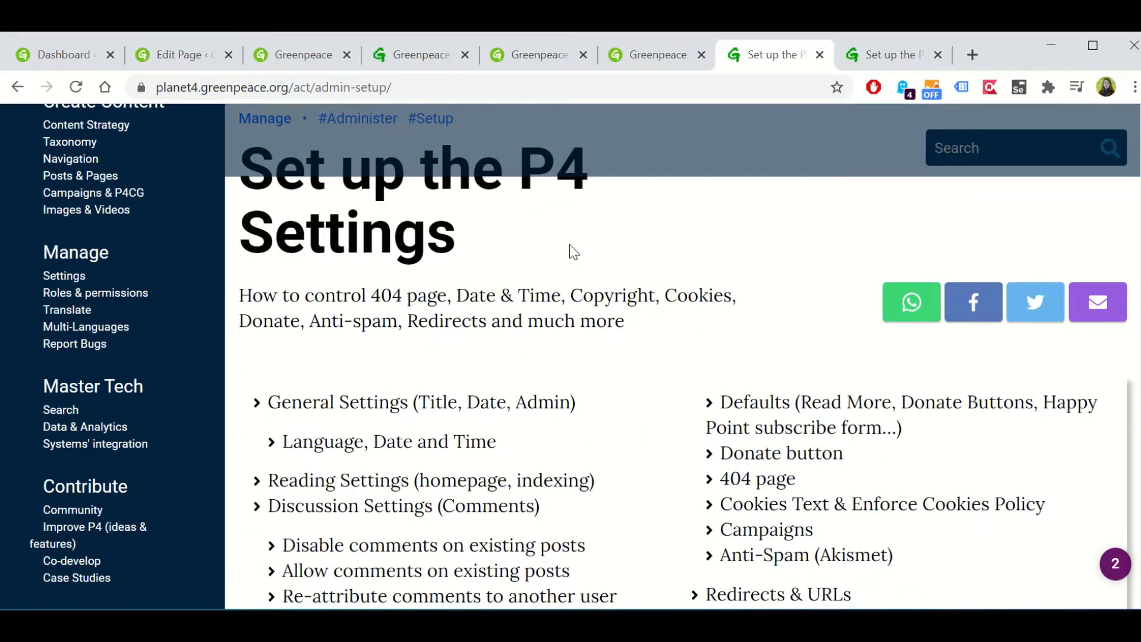
{"action": "scroll", "coordinate": [570, 245], "scroll_direction": "down", "scroll_amount": 3}
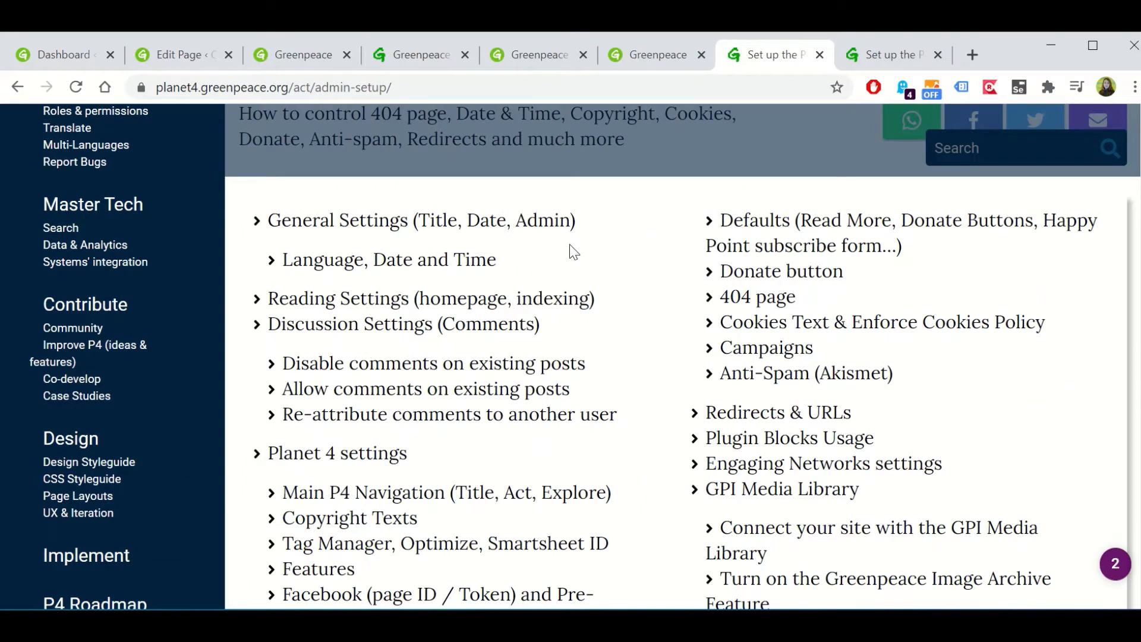
{"action": "scroll", "coordinate": [591, 298], "scroll_direction": "down", "scroll_amount": 3}
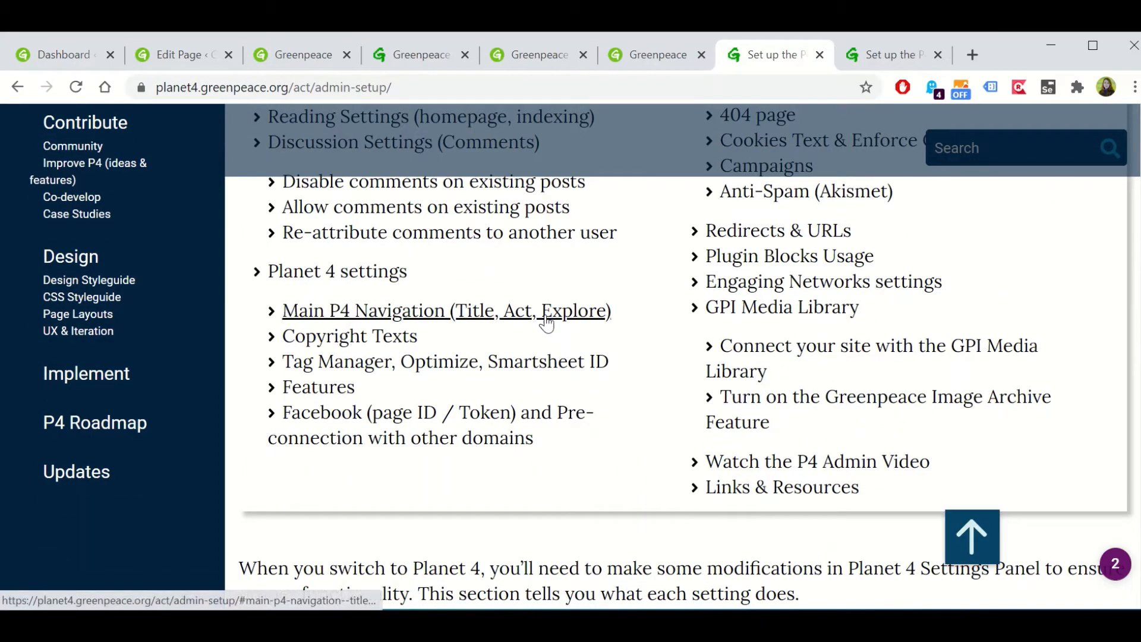
{"action": "scroll", "coordinate": [523, 381], "scroll_direction": "up", "scroll_amount": 8}
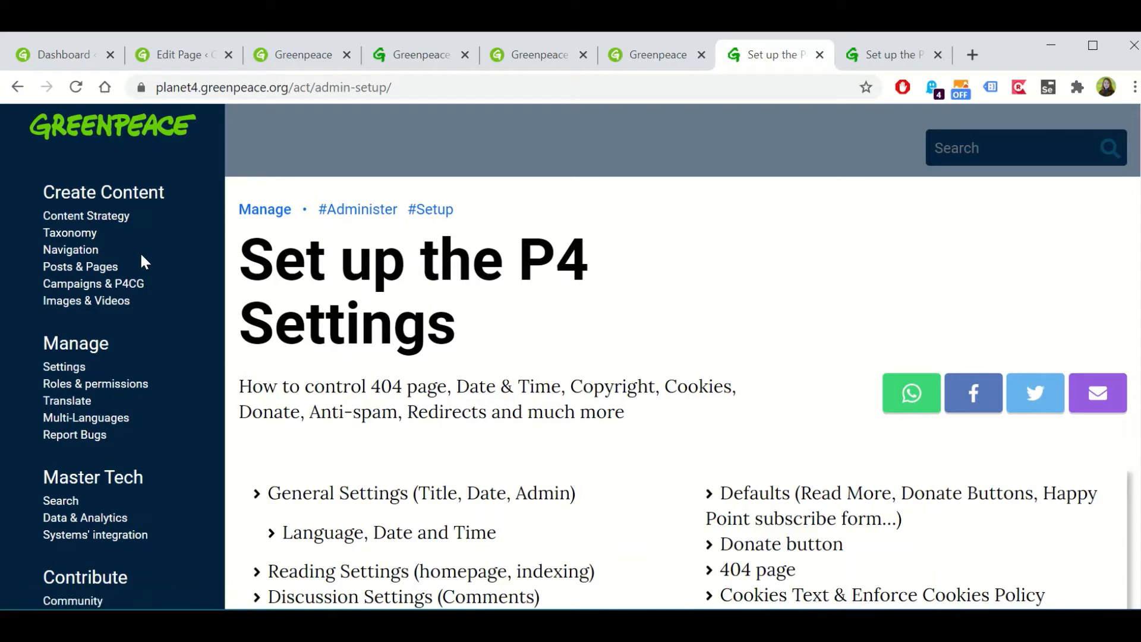
{"action": "left_click", "coordinate": [990, 148]}
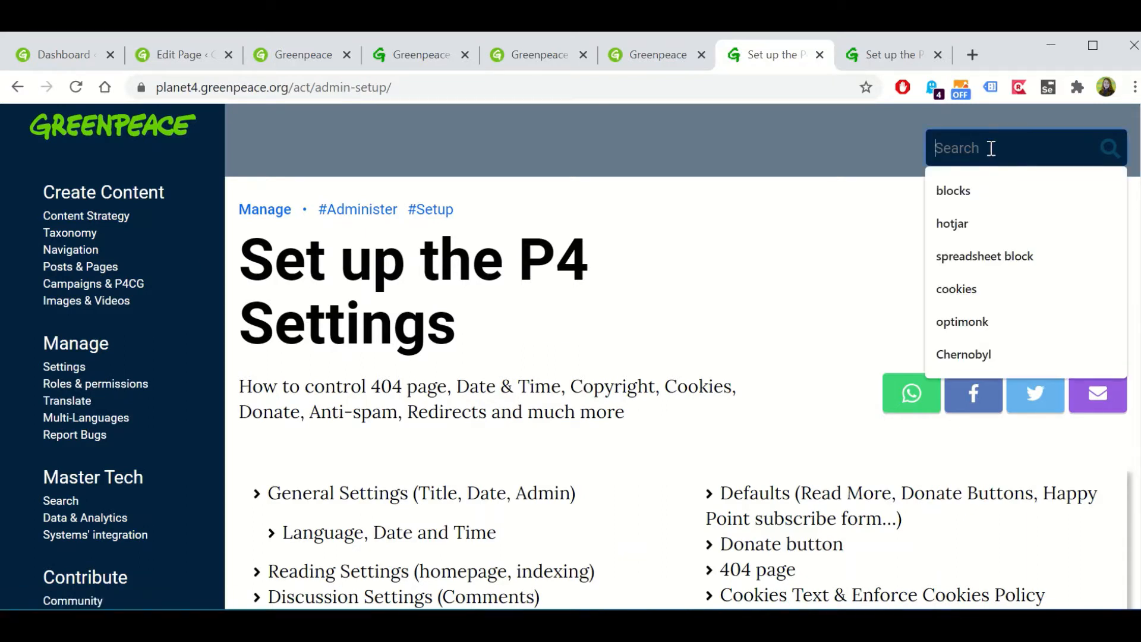
{"action": "left_click", "coordinate": [828, 220]}
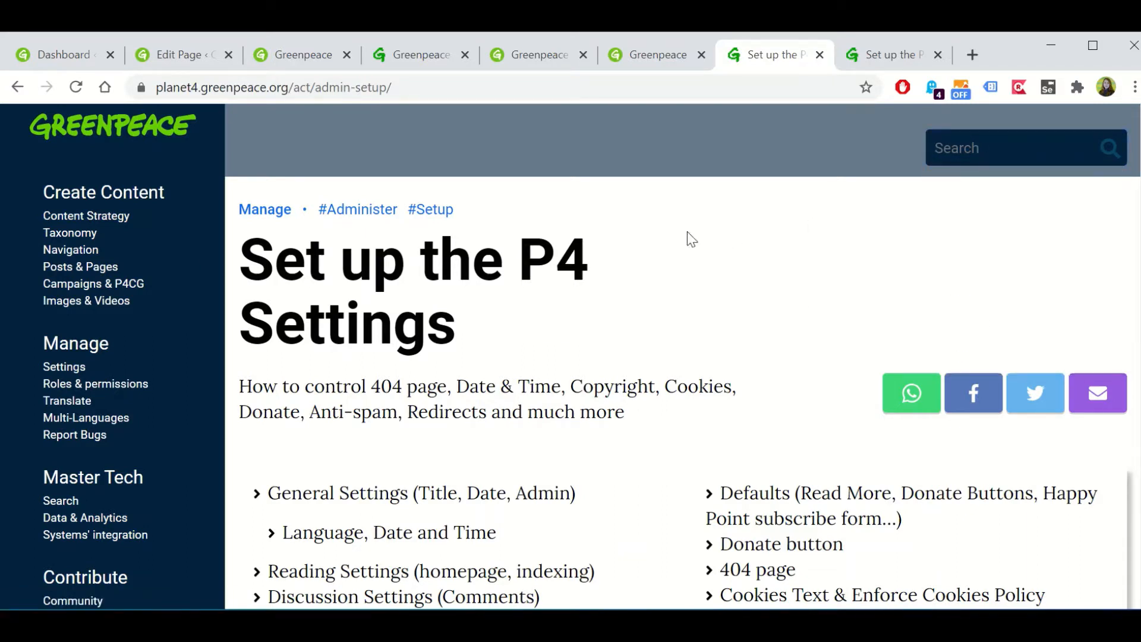
Switch to the training site's WordPress dashboard and look over its address and admin menu
{"action": "left_click", "coordinate": [66, 57]}
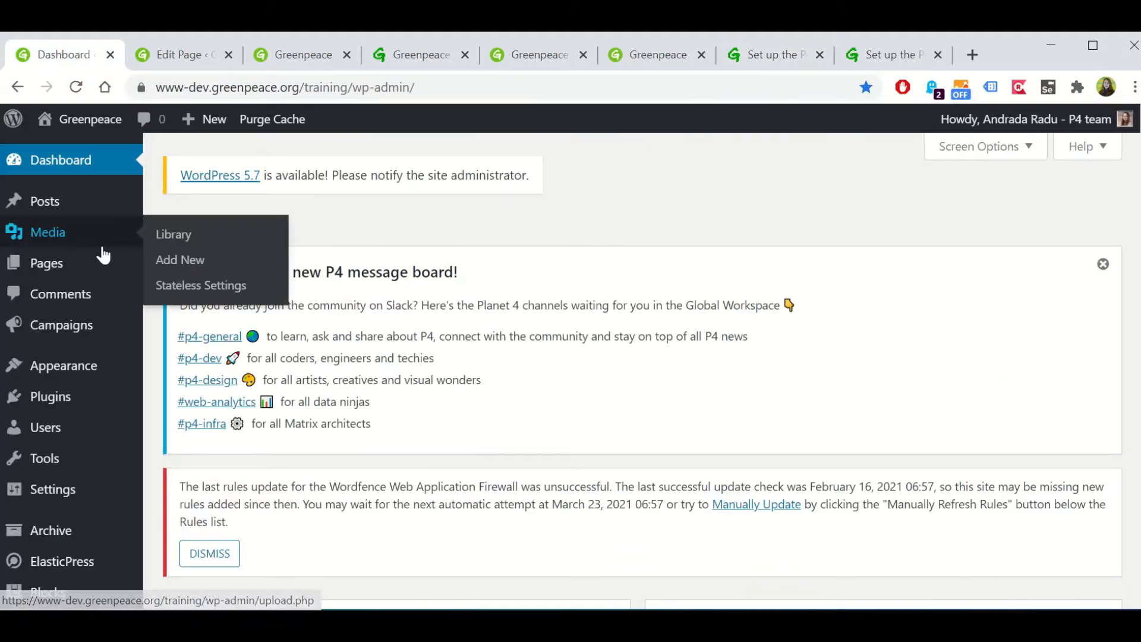
{"action": "left_click", "coordinate": [479, 88]}
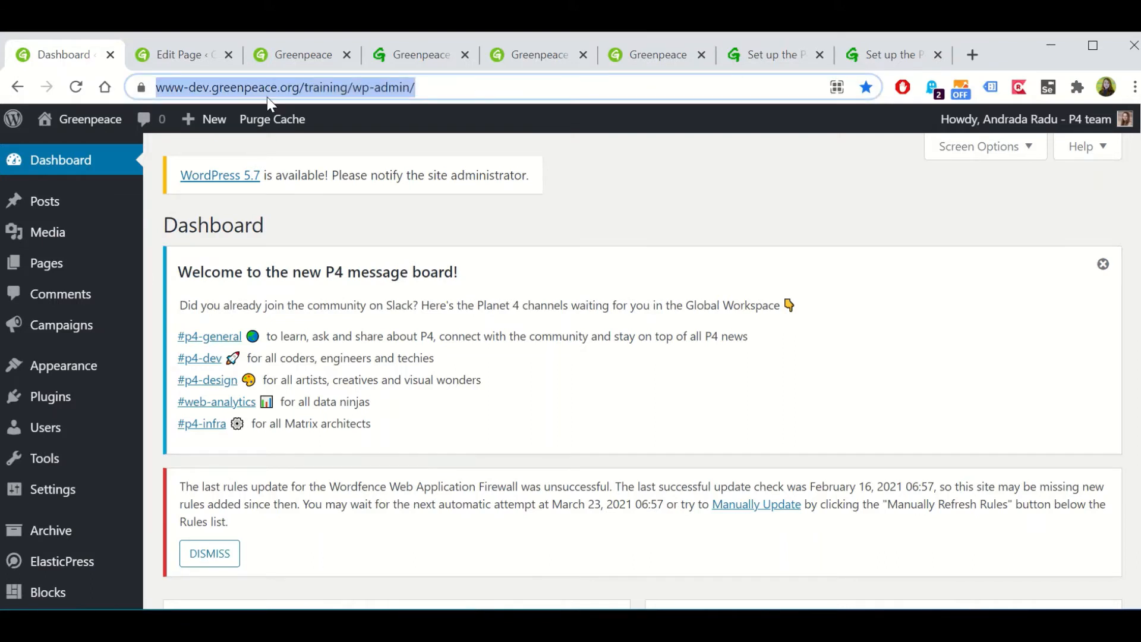
{"action": "left_click", "coordinate": [605, 167]}
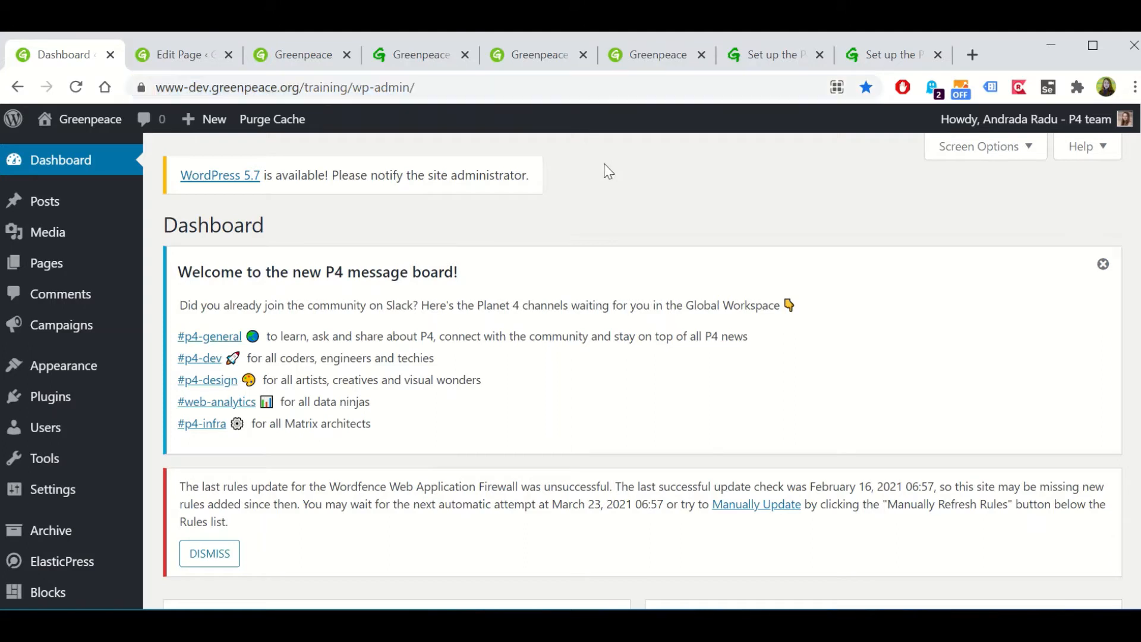
{"action": "left_click", "coordinate": [440, 87]}
{"action": "left_click", "coordinate": [707, 195]}
{"action": "scroll", "coordinate": [59, 340], "scroll_direction": "down", "scroll_amount": 3}
{"action": "mouse_move", "coordinate": [60, 350]}
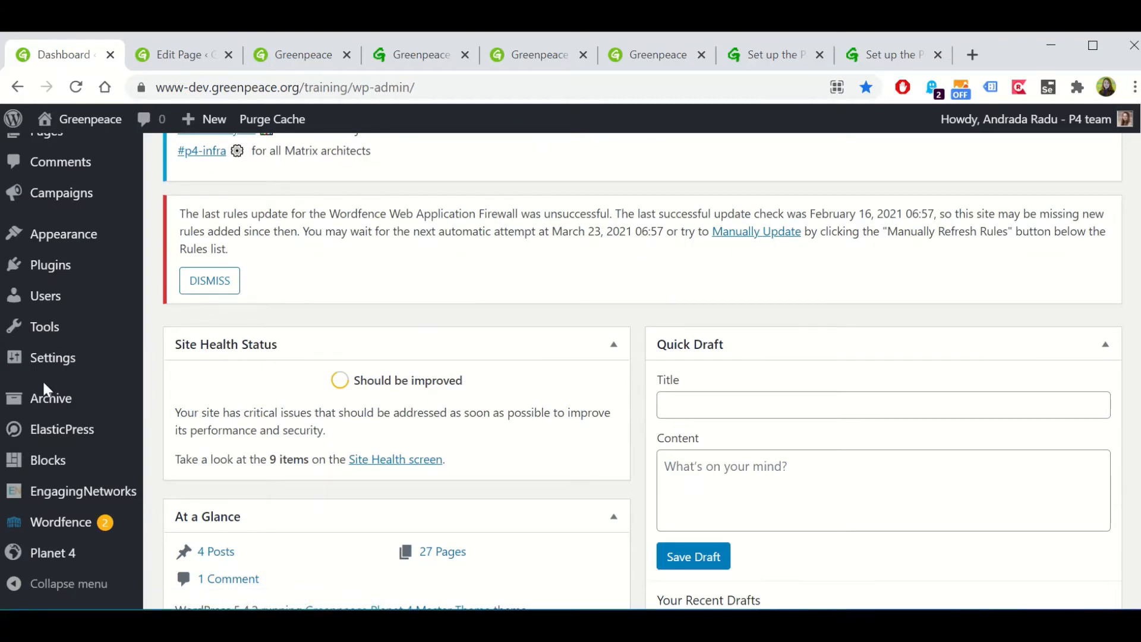
{"action": "scroll", "coordinate": [312, 324], "scroll_direction": "up", "scroll_amount": 5}
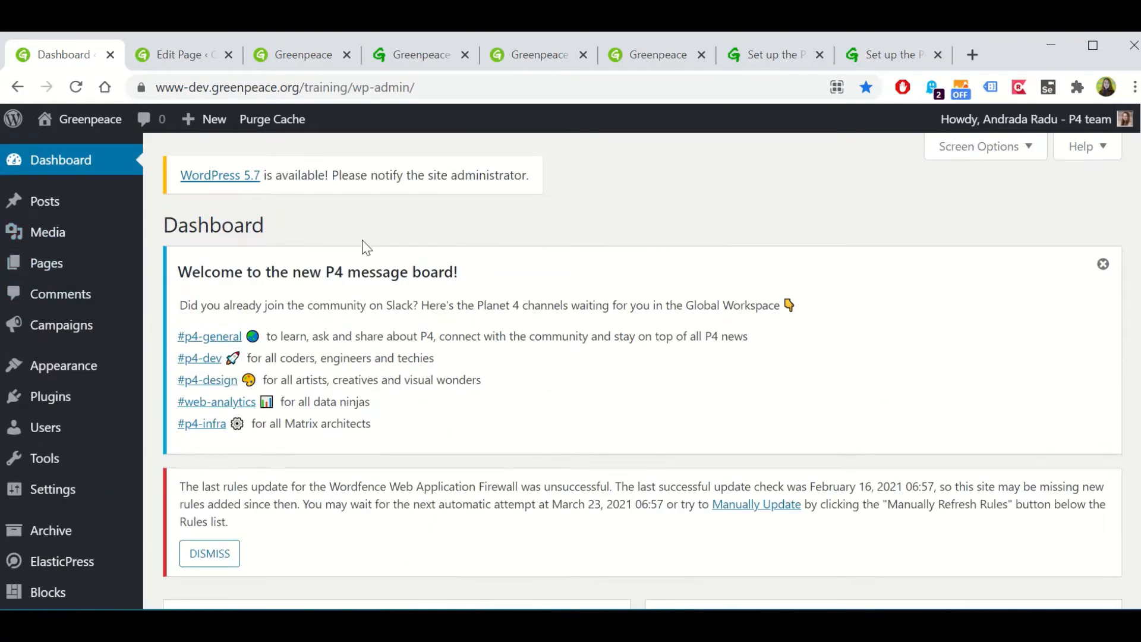
Open the site's General settings and dismiss the Wordfence rules update notice
{"action": "scroll", "coordinate": [113, 245], "scroll_direction": "down", "scroll_amount": 5}
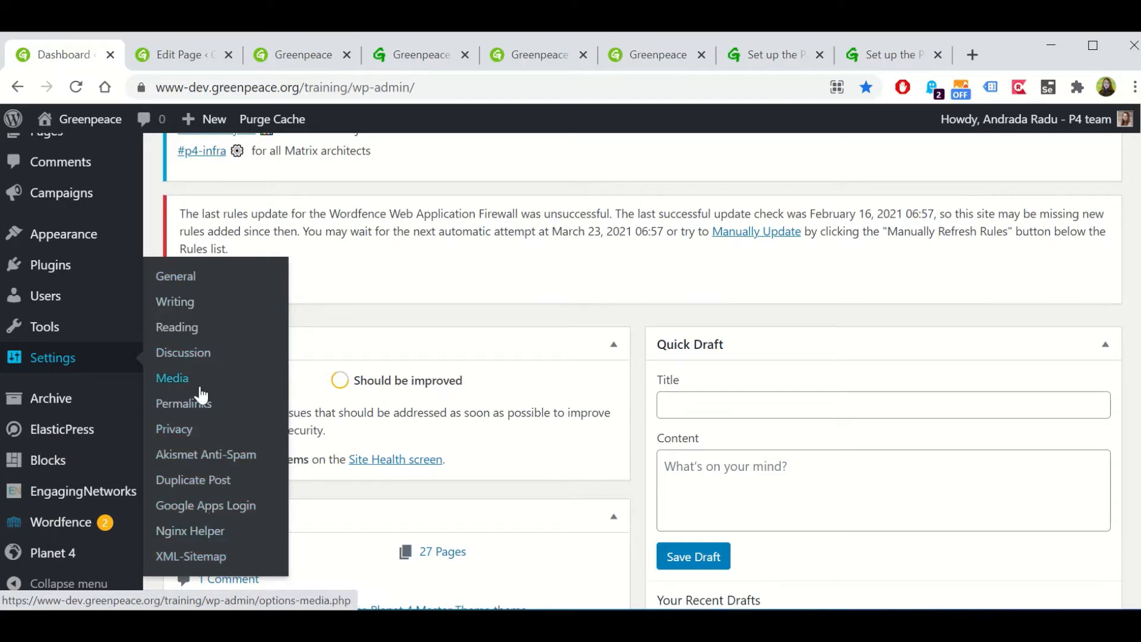
{"action": "left_click", "coordinate": [196, 286]}
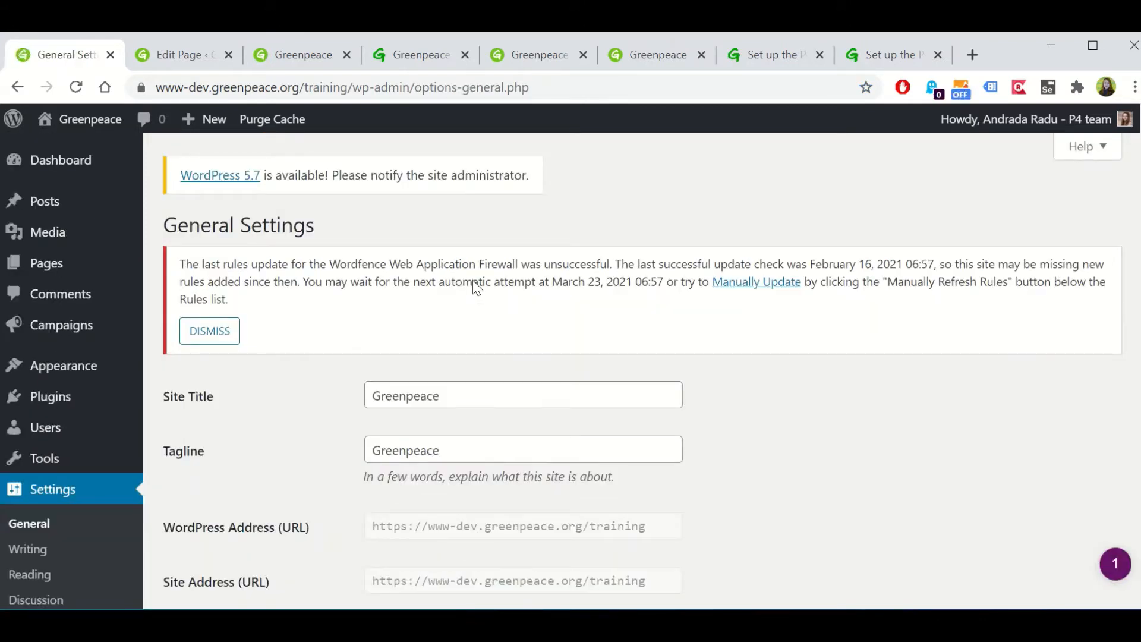
{"action": "left_click", "coordinate": [205, 330]}
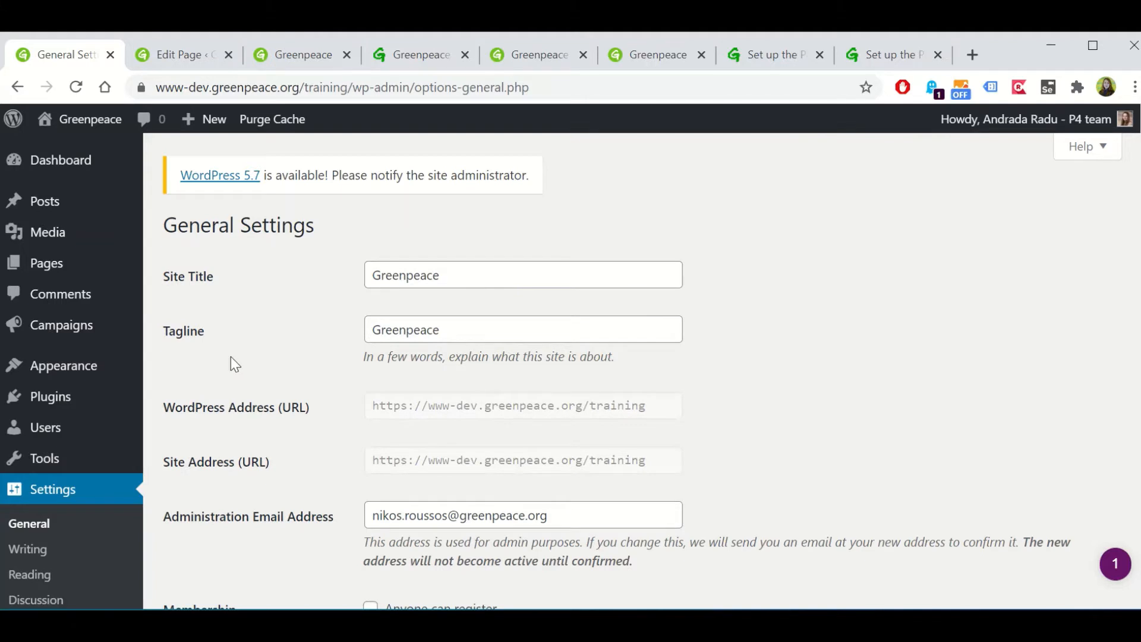
Review the site title and the administration email address in the General settings
{"action": "left_click", "coordinate": [453, 277]}
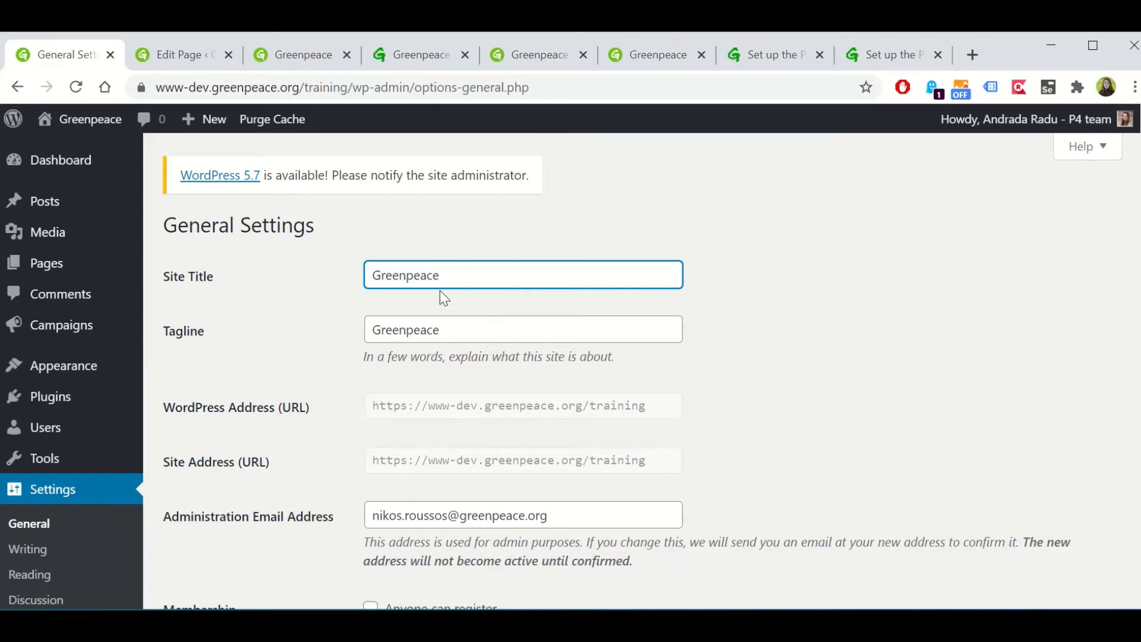
{"action": "scroll", "coordinate": [440, 294], "scroll_direction": "down", "scroll_amount": 3}
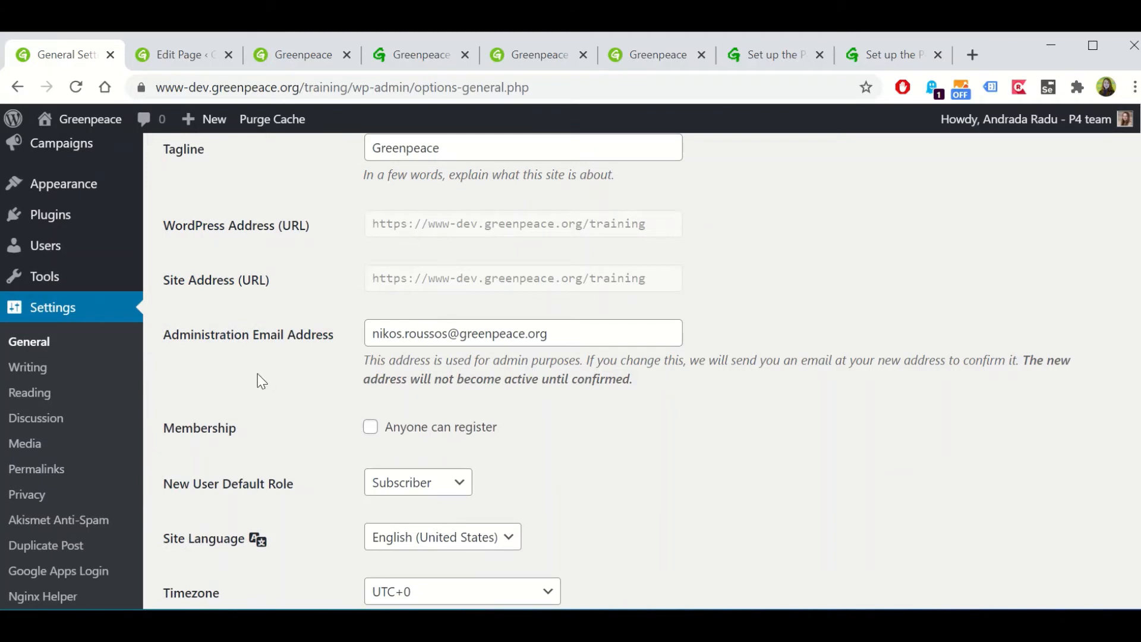
{"action": "left_click_drag", "start_coordinate": [221, 342], "coordinate": [329, 346]}
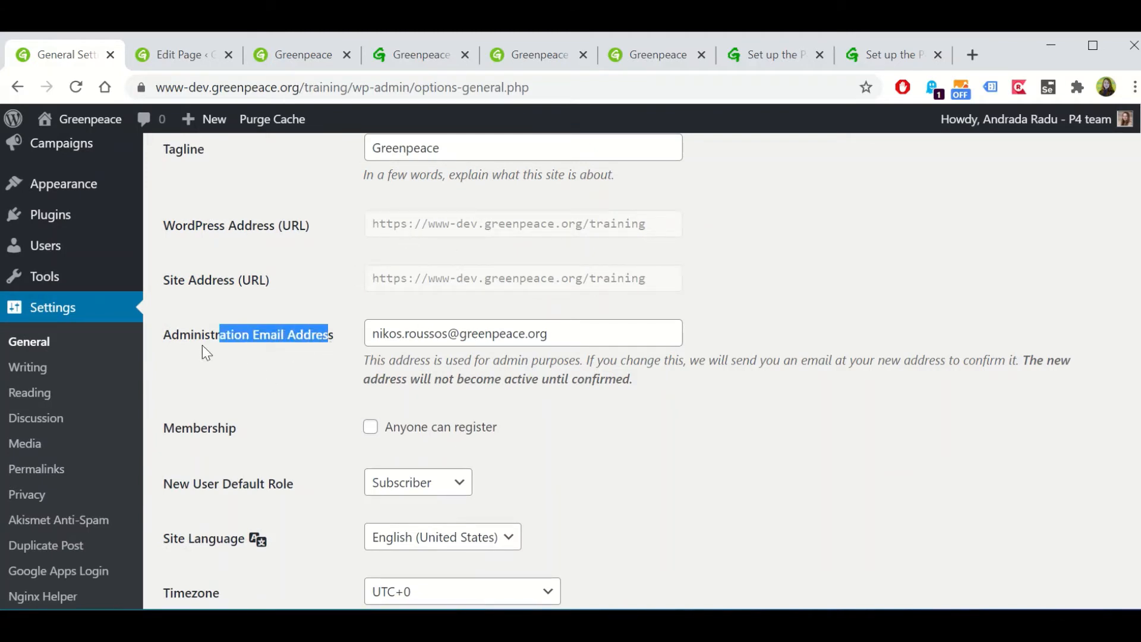
{"action": "left_click", "coordinate": [347, 349]}
{"action": "left_click_drag", "start_coordinate": [424, 334], "coordinate": [593, 327]}
{"action": "left_click", "coordinate": [408, 331]}
{"action": "left_click_drag", "start_coordinate": [369, 334], "coordinate": [595, 332]}
{"action": "left_click", "coordinate": [596, 331]}
Examine the Membership setting that controls whether anyone can register
{"action": "scroll", "coordinate": [262, 410], "scroll_direction": "down", "scroll_amount": 3}
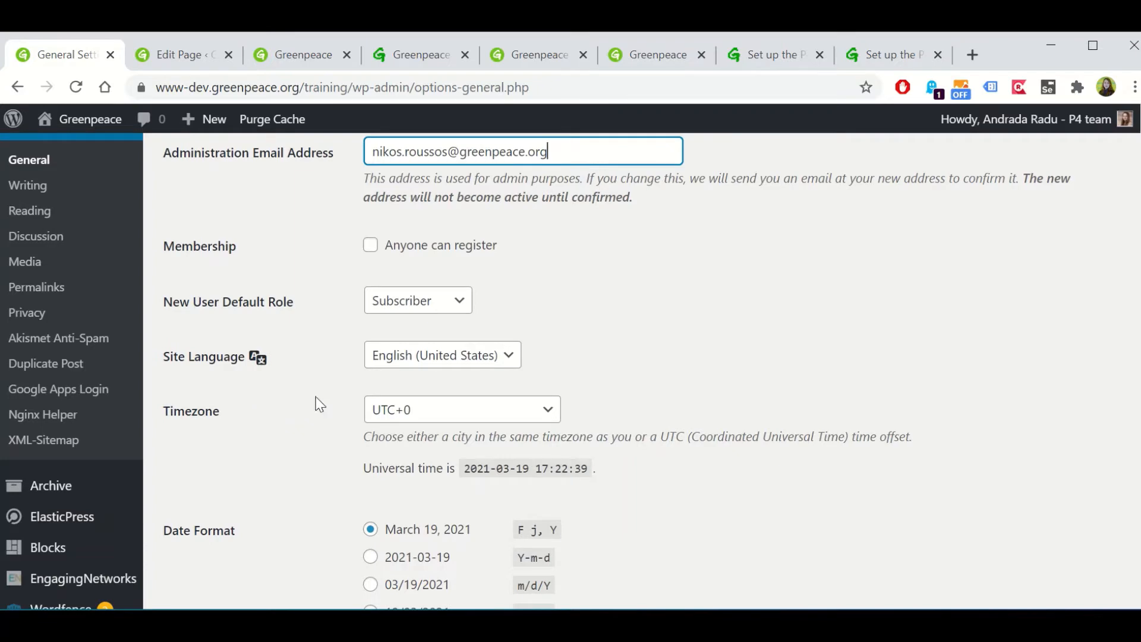
{"action": "scroll", "coordinate": [362, 393], "scroll_direction": "down", "scroll_amount": 3}
{"action": "scroll", "coordinate": [362, 393], "scroll_direction": "up", "scroll_amount": 3}
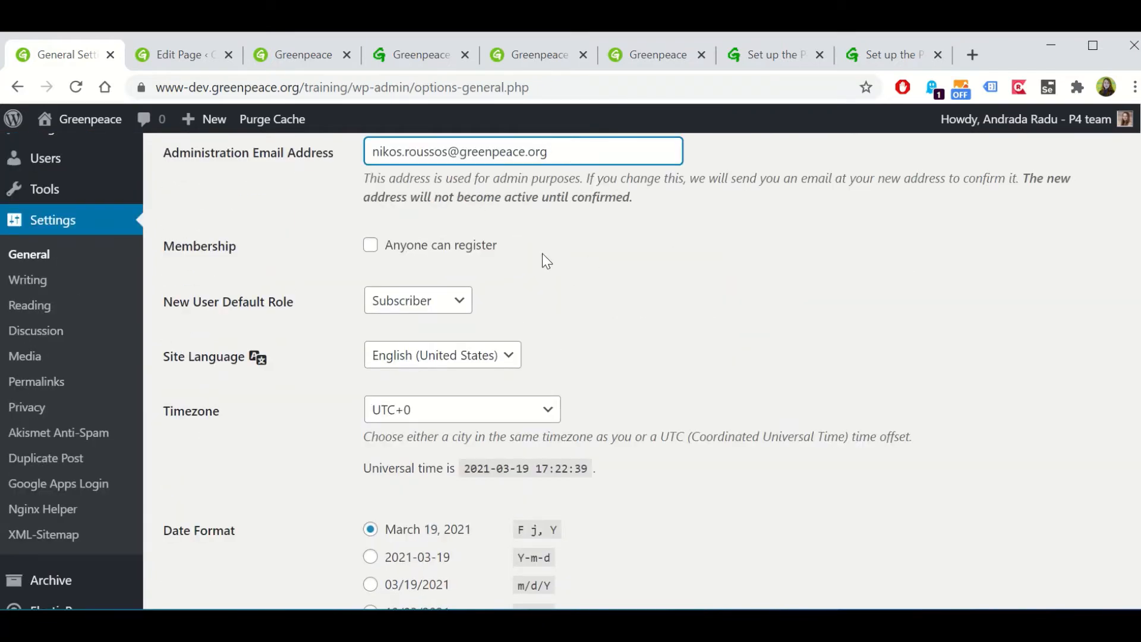
{"action": "left_click", "coordinate": [187, 249]}
{"action": "left_click_drag", "start_coordinate": [228, 250], "coordinate": [241, 258]}
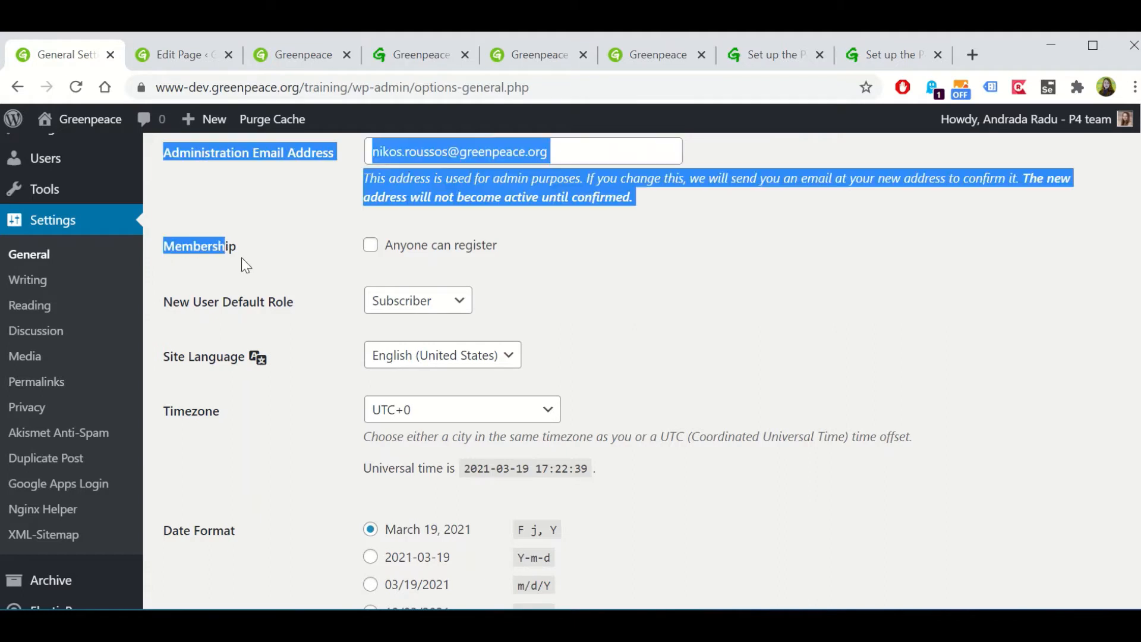
{"action": "left_click", "coordinate": [241, 258]}
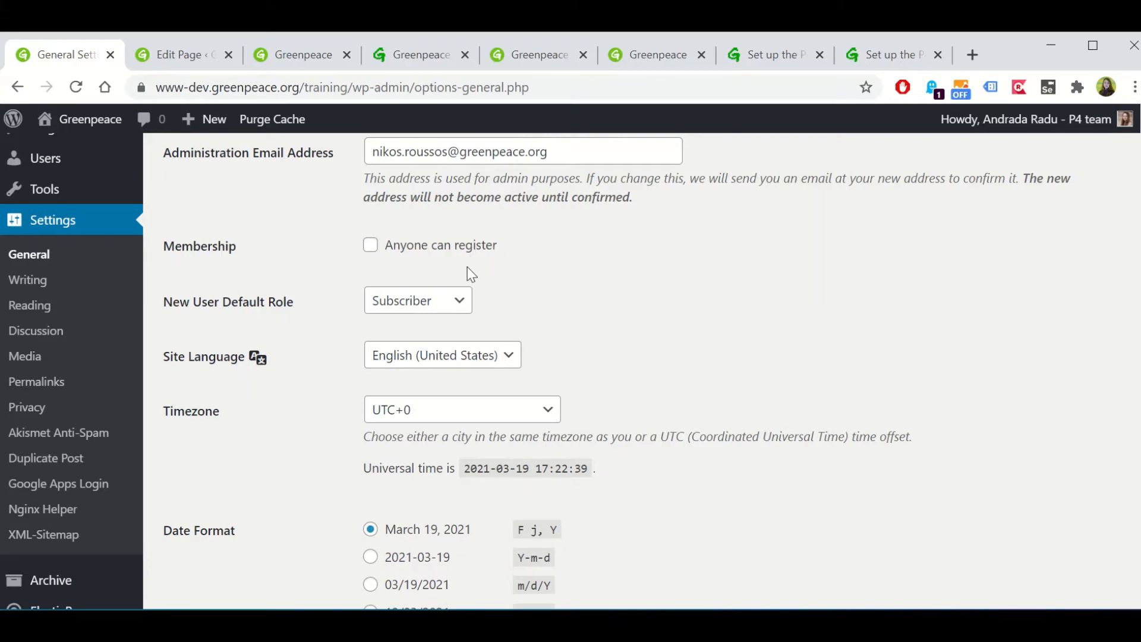
Check the new user default role and site language choices, plus the date, time and week start settings
{"action": "left_click", "coordinate": [384, 303]}
{"action": "left_click", "coordinate": [566, 318]}
{"action": "left_click", "coordinate": [436, 369]}
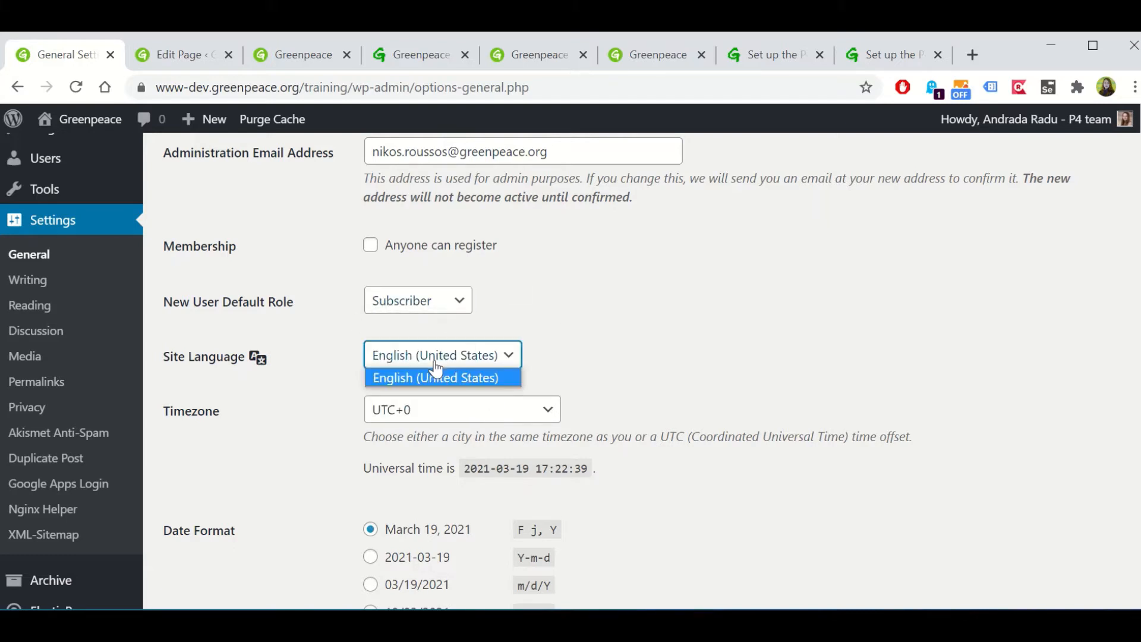
{"action": "left_click", "coordinate": [573, 356]}
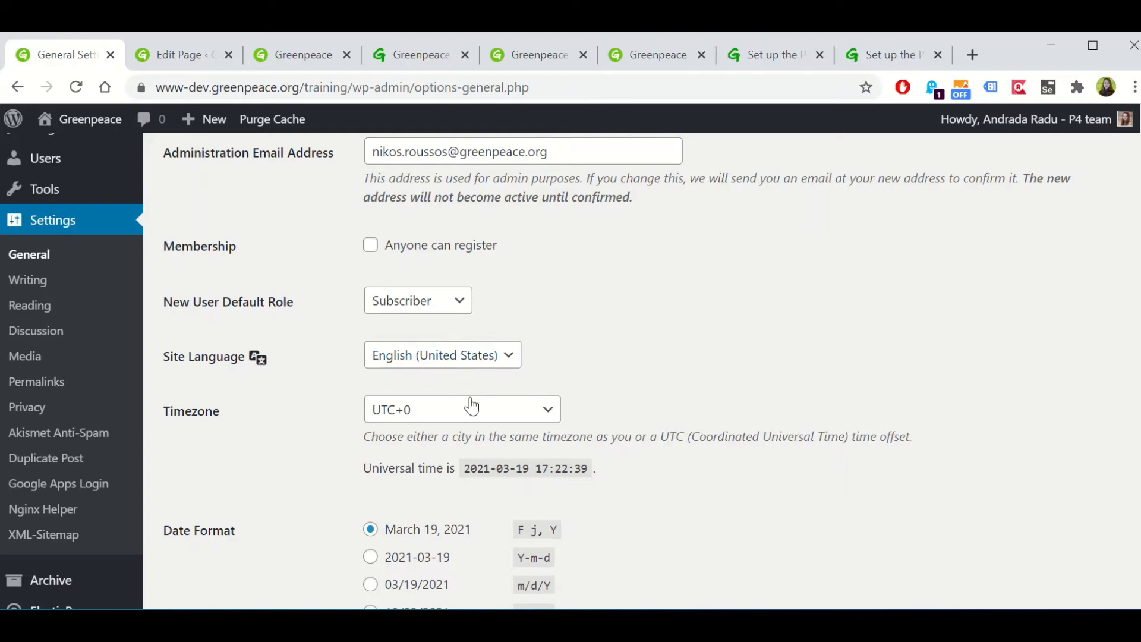
{"action": "scroll", "coordinate": [475, 404], "scroll_direction": "down", "scroll_amount": 8}
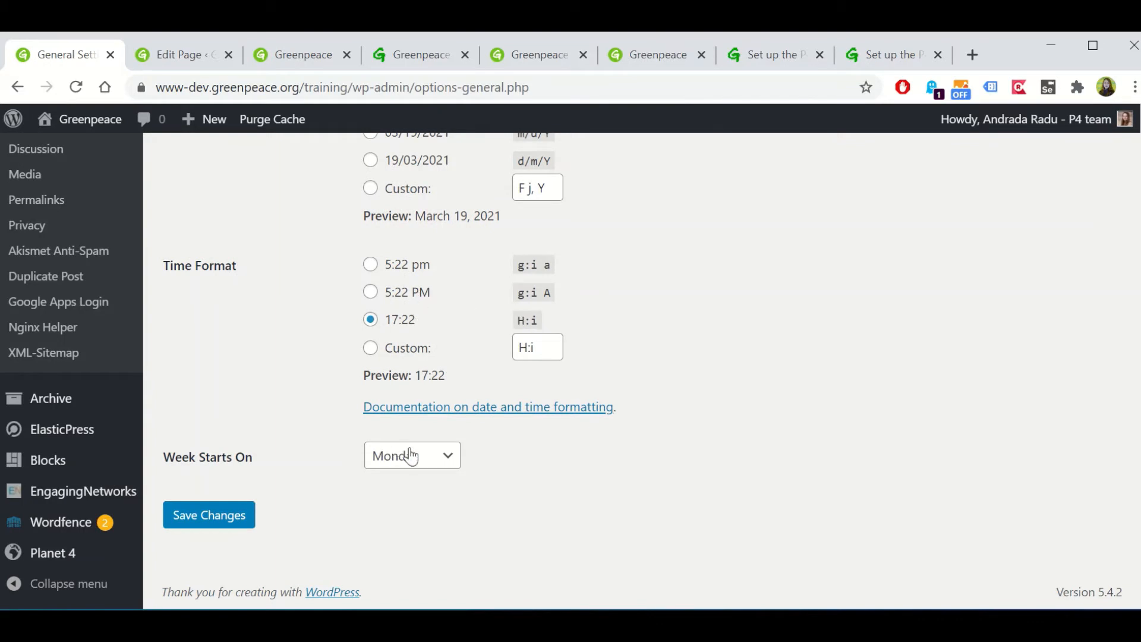
{"action": "scroll", "coordinate": [40, 285], "scroll_direction": "up", "scroll_amount": 2}
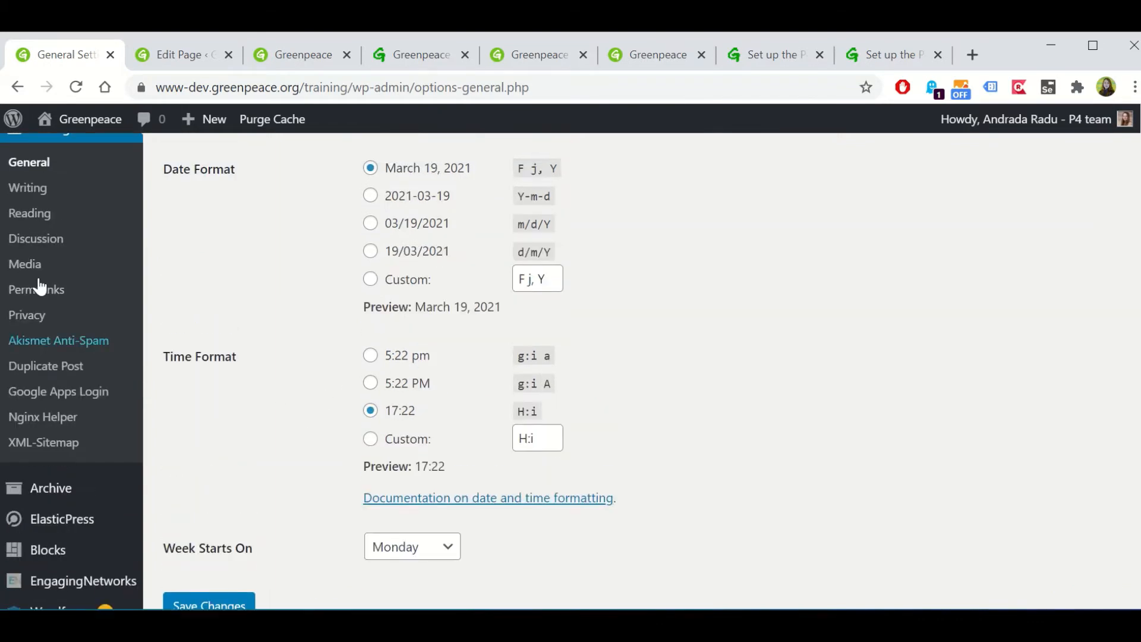
Open the Writing settings and view the available default post categories and post formats
{"action": "left_click", "coordinate": [28, 188]}
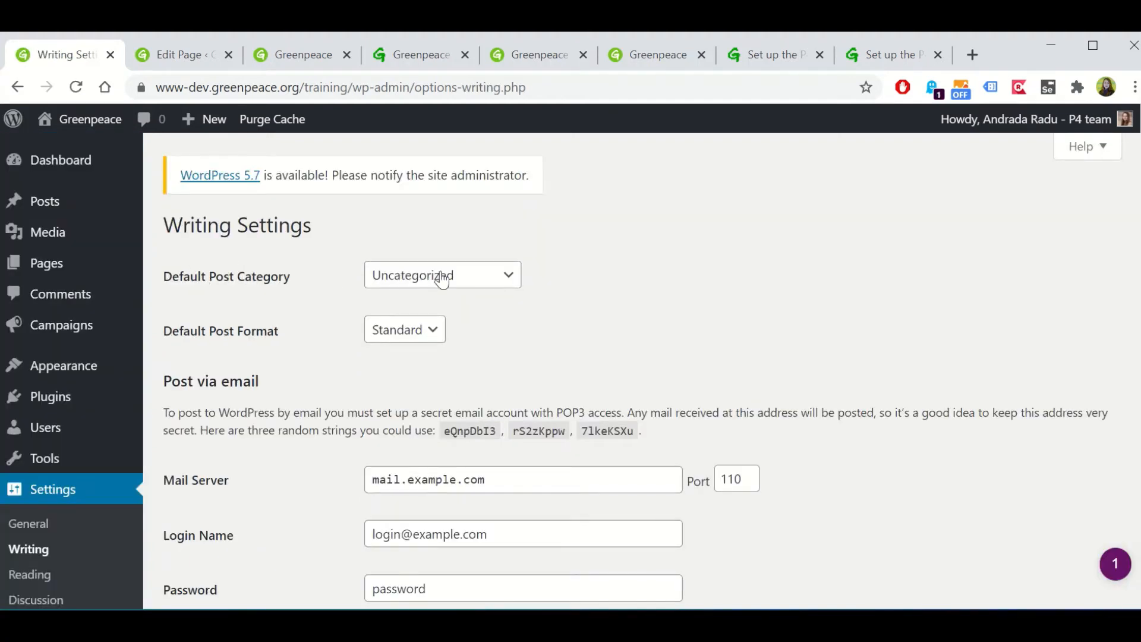
{"action": "left_click", "coordinate": [441, 277]}
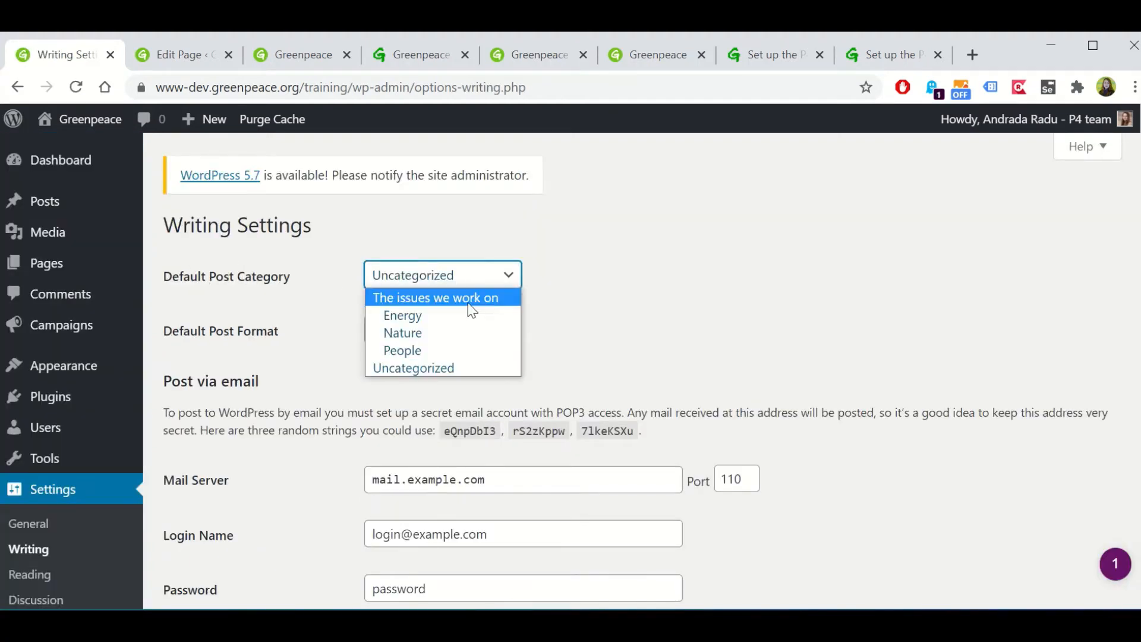
{"action": "left_click", "coordinate": [642, 305]}
{"action": "left_click", "coordinate": [409, 339]}
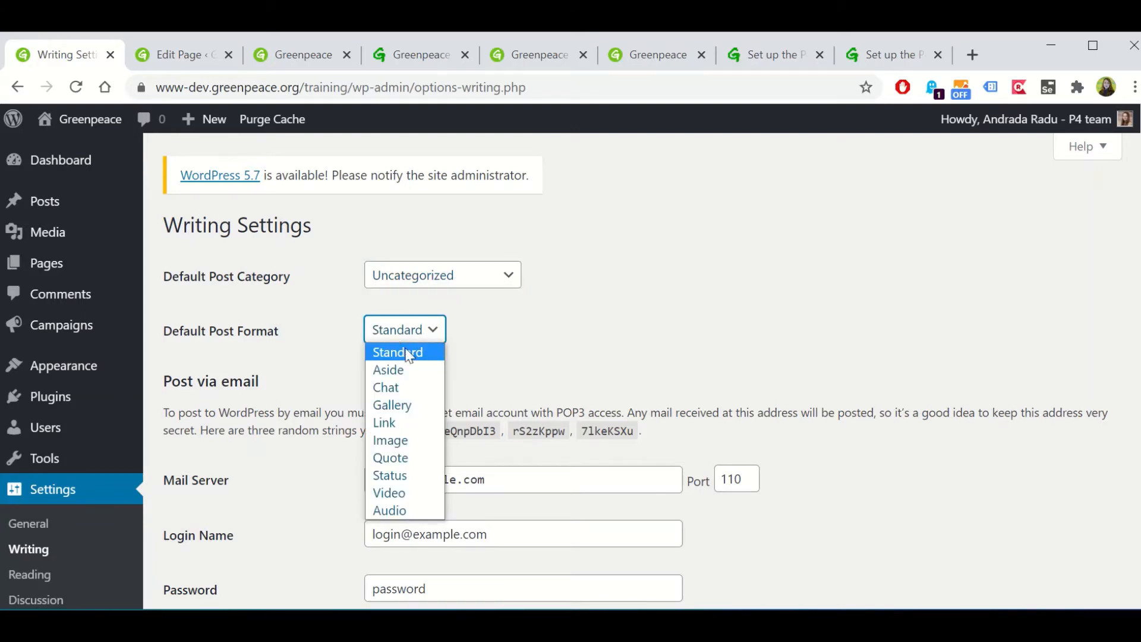
{"action": "left_click", "coordinate": [497, 338]}
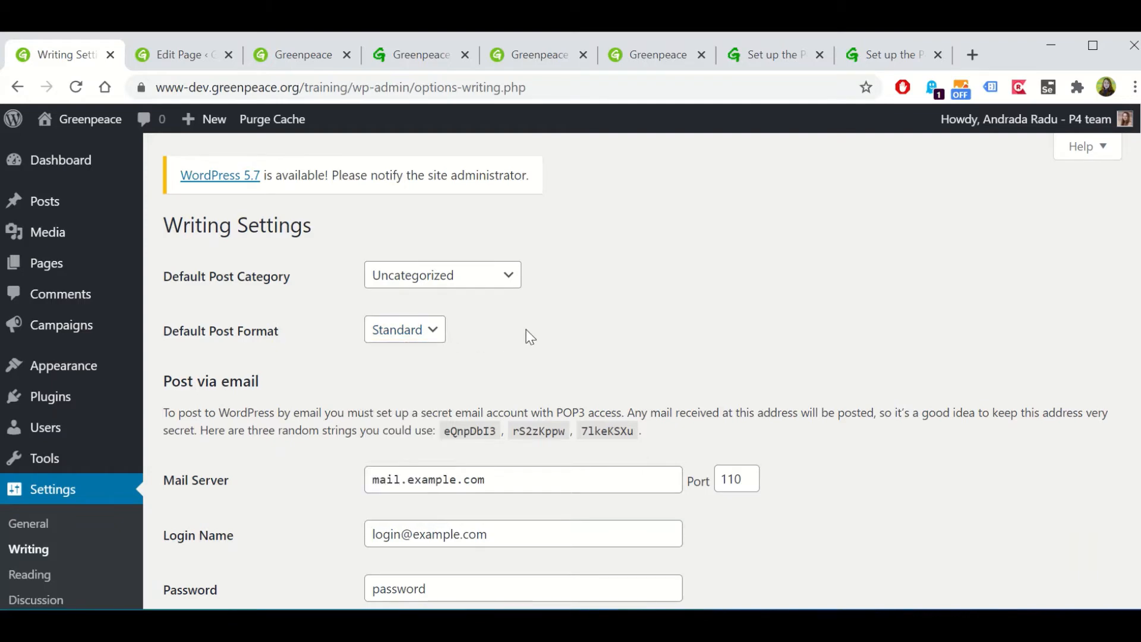
Review the Post via email and Update Services sections of the Writing settings
{"action": "scroll", "coordinate": [523, 333], "scroll_direction": "down", "scroll_amount": 1}
{"action": "scroll", "coordinate": [627, 309], "scroll_direction": "down", "scroll_amount": 2}
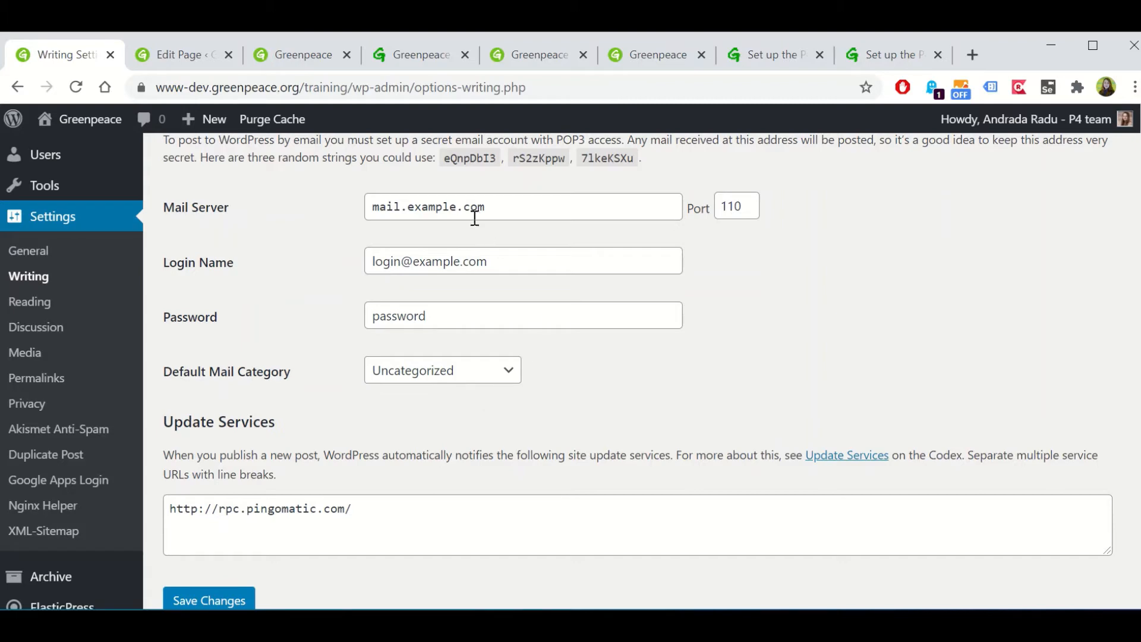
{"action": "scroll", "coordinate": [383, 408], "scroll_direction": "down", "scroll_amount": 1}
{"action": "scroll", "coordinate": [383, 409], "scroll_direction": "down", "scroll_amount": 1}
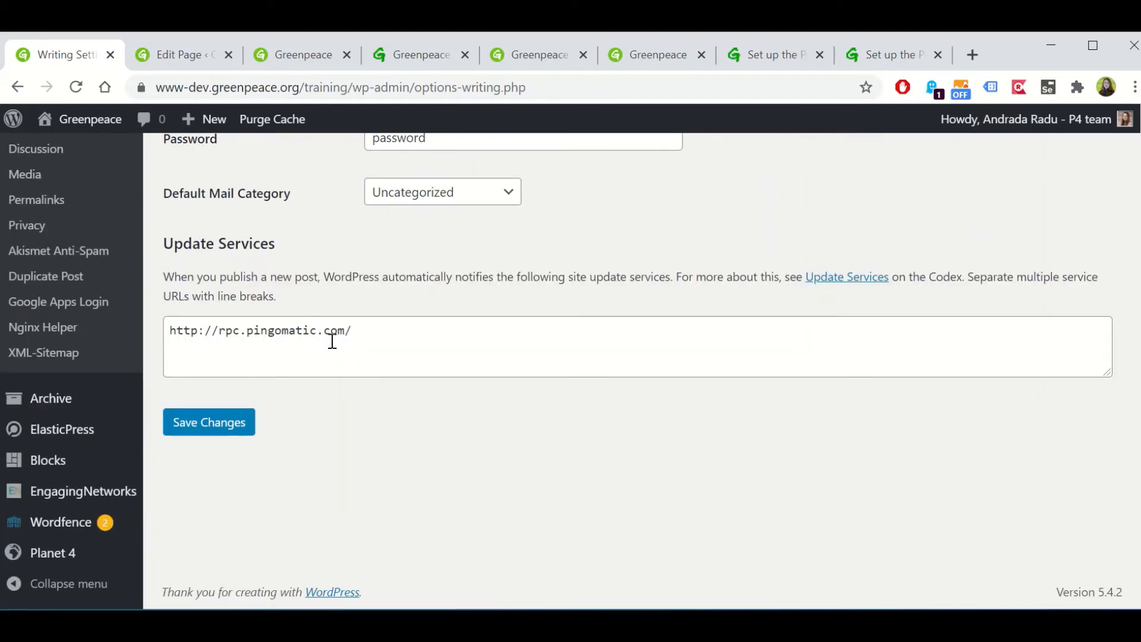
{"action": "scroll", "coordinate": [296, 401], "scroll_direction": "up", "scroll_amount": 2}
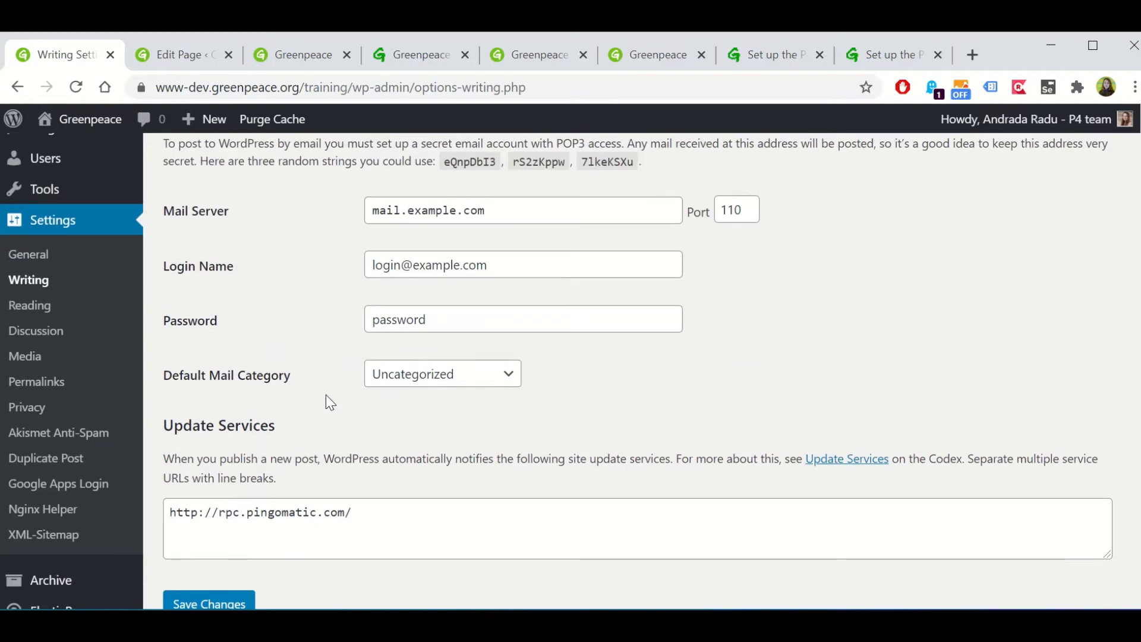
Open the Reading settings and view the pages available for the static homepage
{"action": "left_click", "coordinate": [33, 309]}
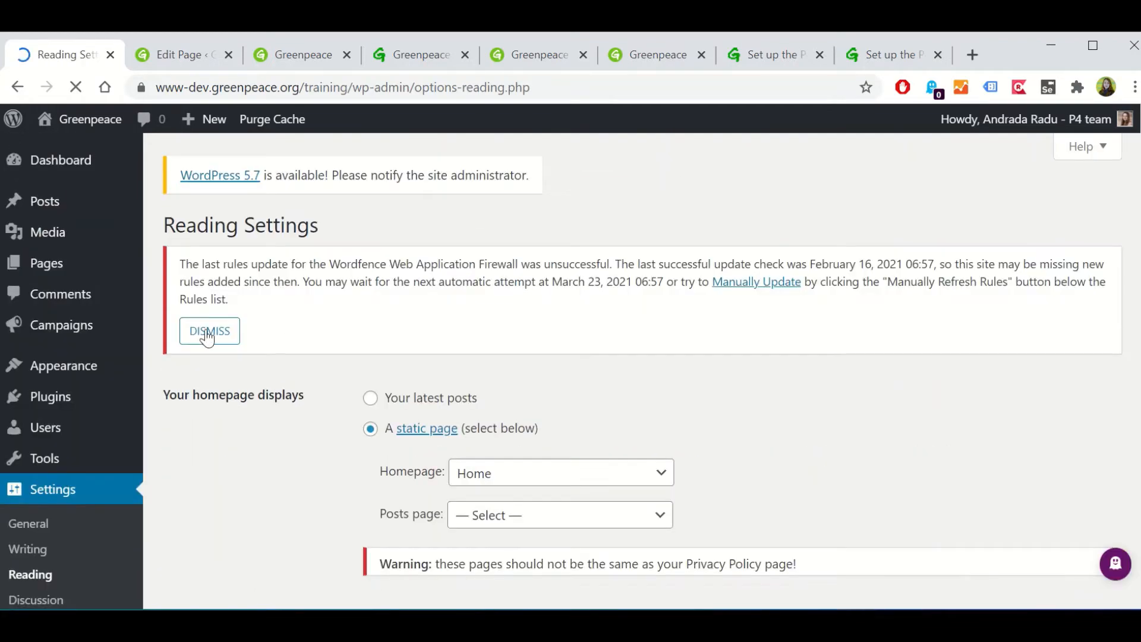
{"action": "left_click", "coordinate": [205, 331]}
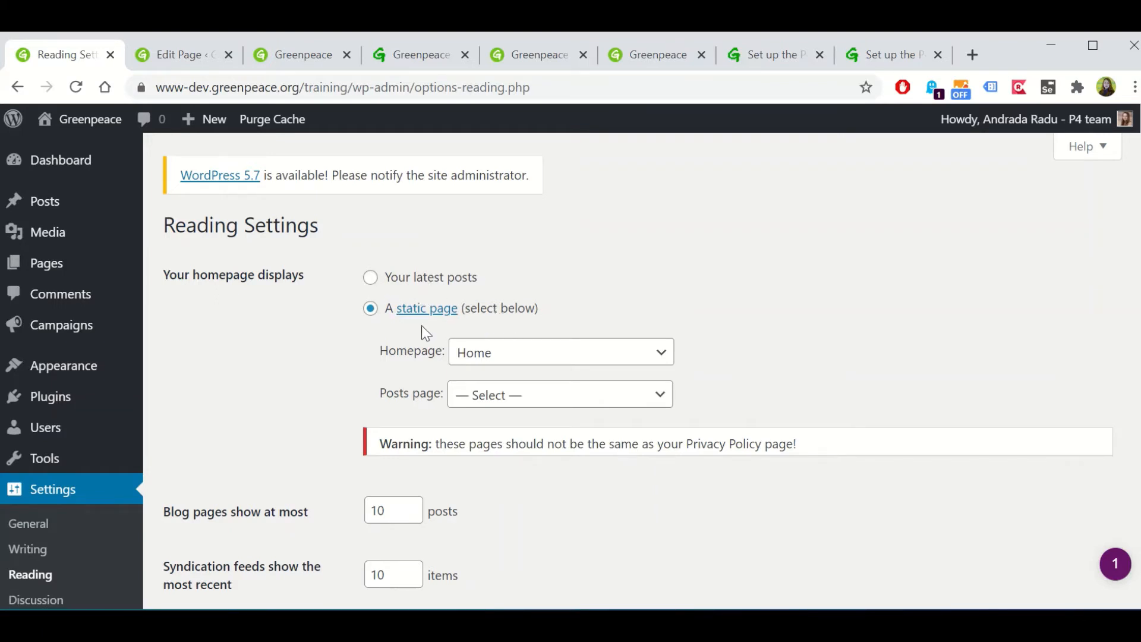
{"action": "left_click", "coordinate": [498, 354]}
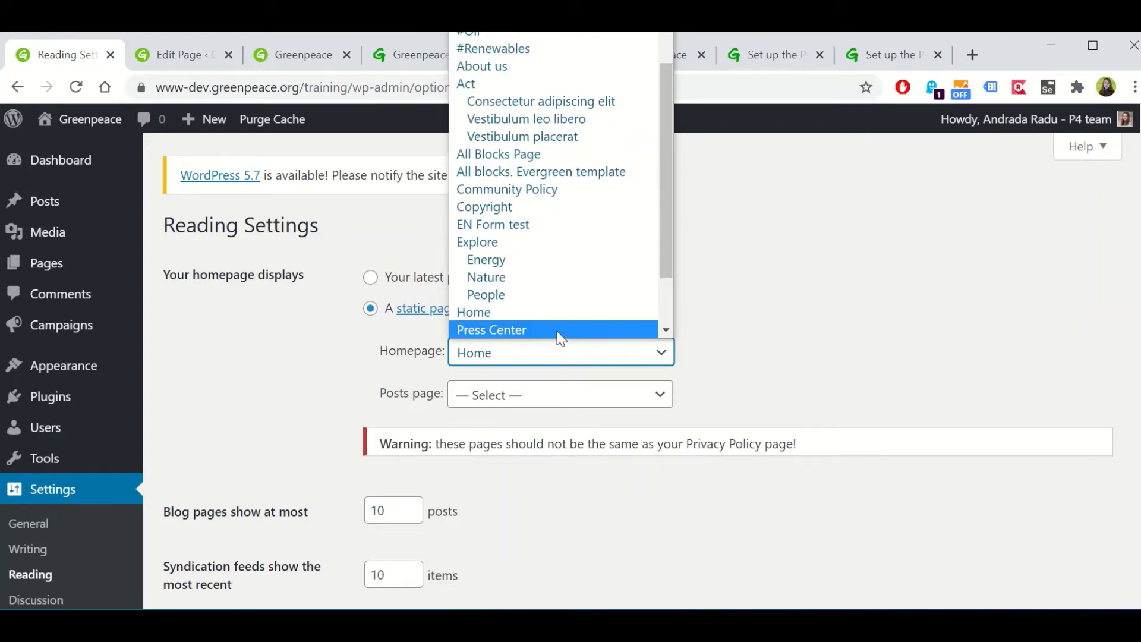
{"action": "left_click", "coordinate": [351, 329]}
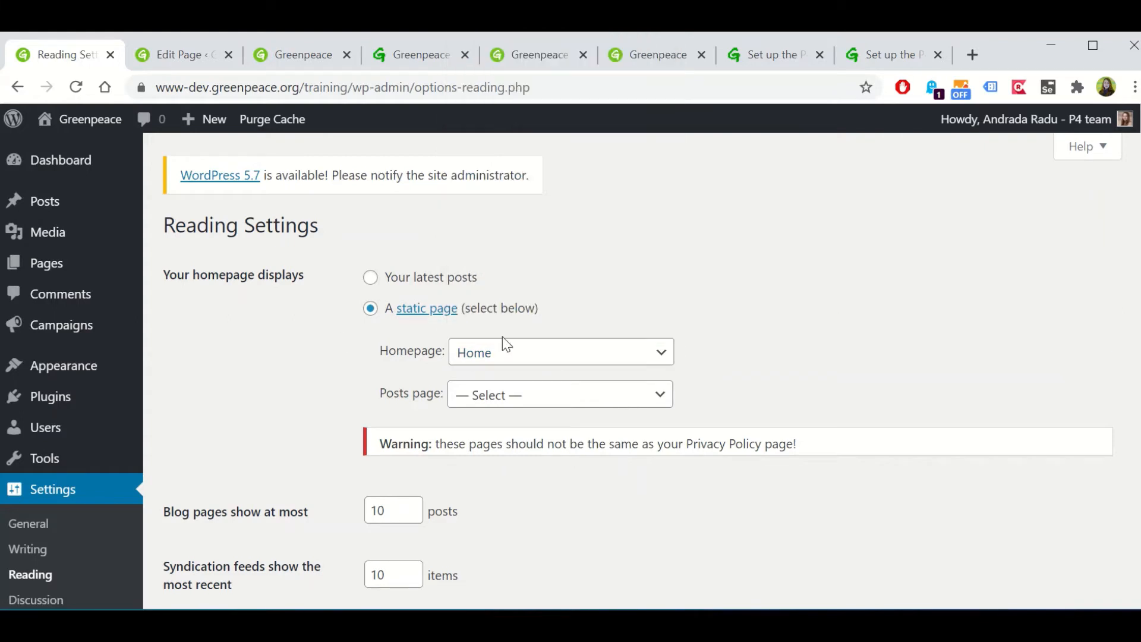
{"action": "left_click", "coordinate": [502, 346]}
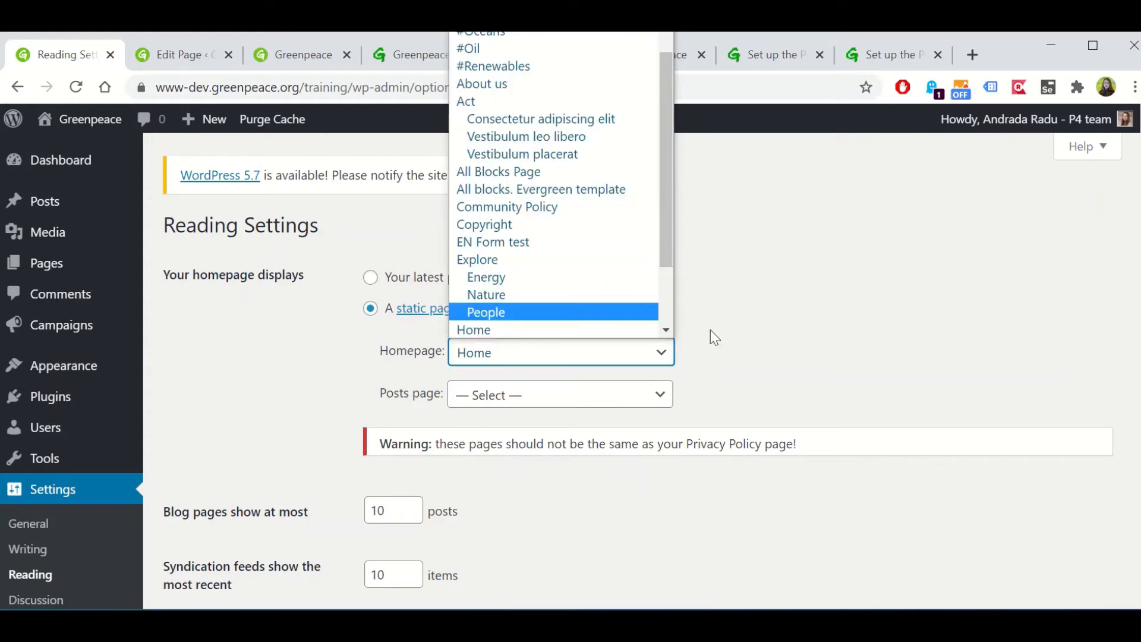
{"action": "left_click", "coordinate": [708, 351]}
Enable the option that discourages search engines from indexing the site and save the Reading settings
{"action": "scroll", "coordinate": [383, 448], "scroll_direction": "down", "scroll_amount": 5}
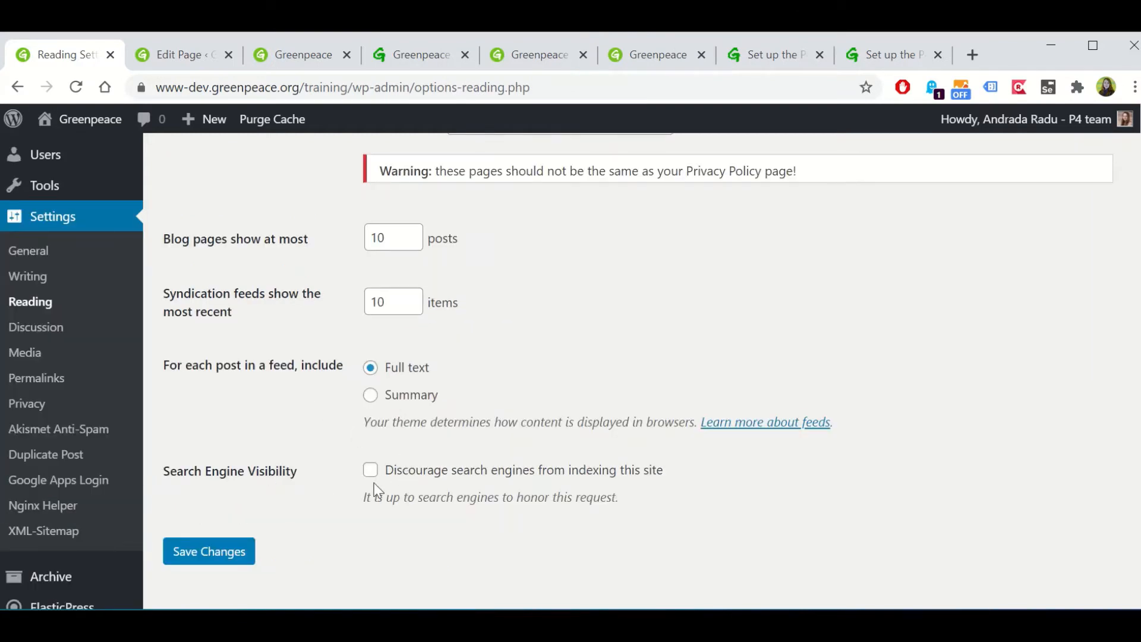
{"action": "left_click", "coordinate": [373, 474]}
{"action": "left_click", "coordinate": [200, 552]}
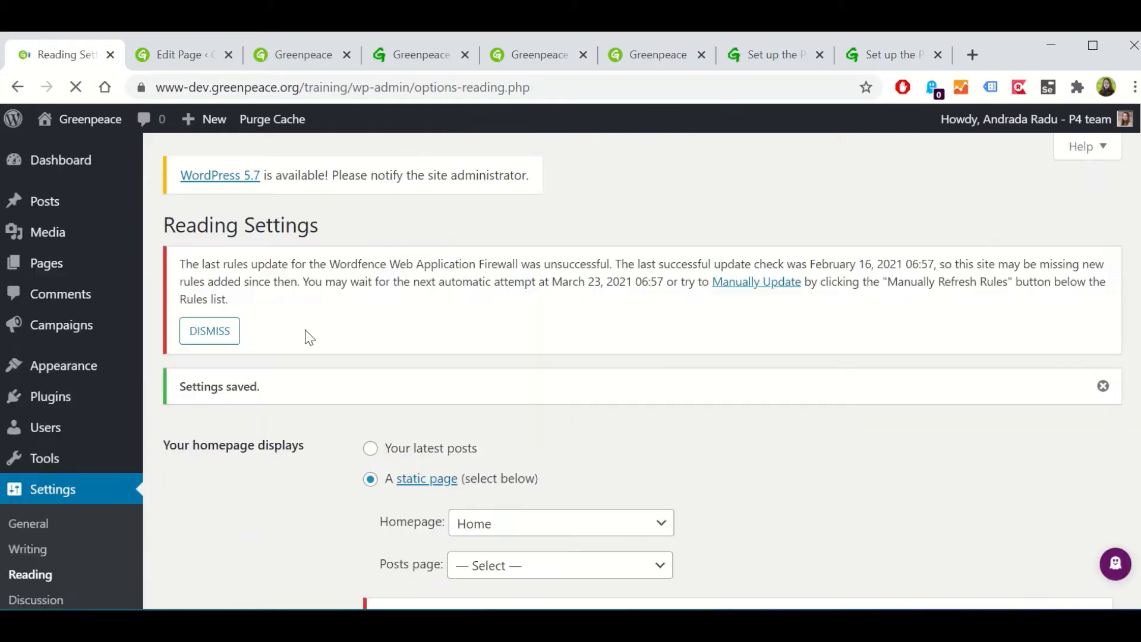
Open the Discussion settings and review the default post, comment, email notification and comment moderation options
{"action": "scroll", "coordinate": [101, 368], "scroll_direction": "down", "scroll_amount": 5}
{"action": "left_click", "coordinate": [36, 236]}
{"action": "scroll", "coordinate": [161, 400], "scroll_direction": "up", "scroll_amount": 3}
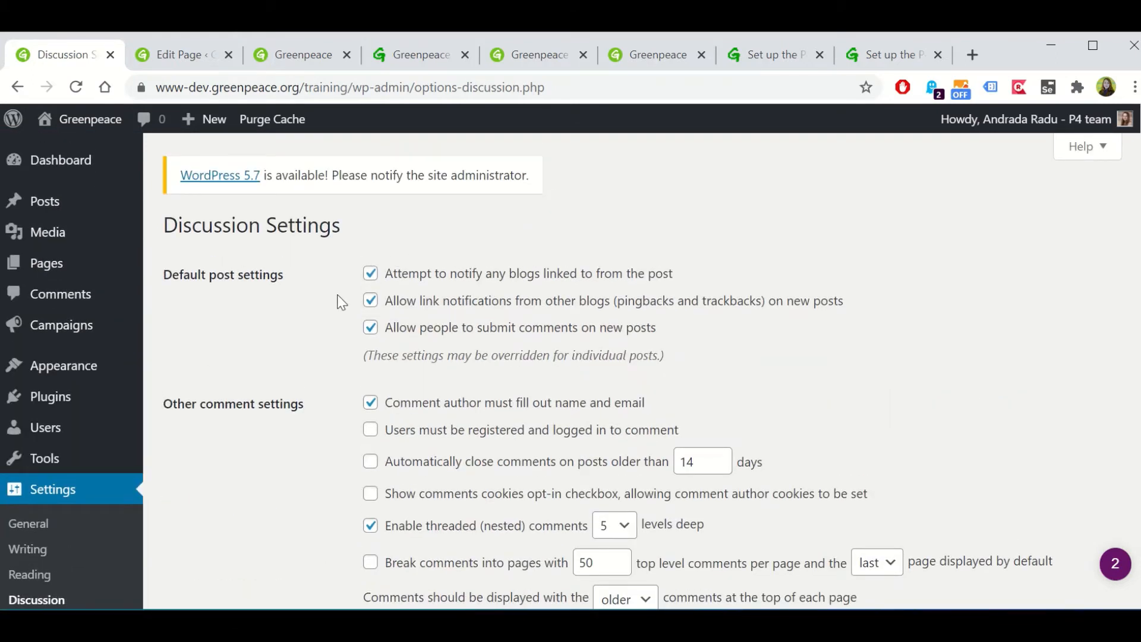
{"action": "scroll", "coordinate": [342, 302], "scroll_direction": "down", "scroll_amount": 1}
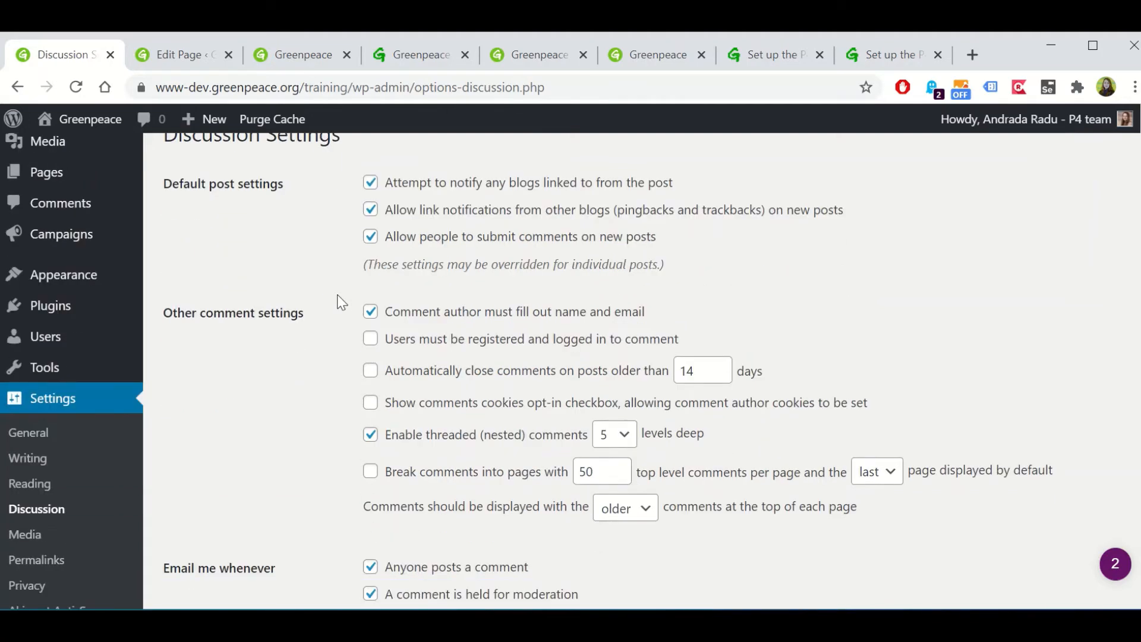
{"action": "scroll", "coordinate": [337, 296], "scroll_direction": "down", "scroll_amount": 5}
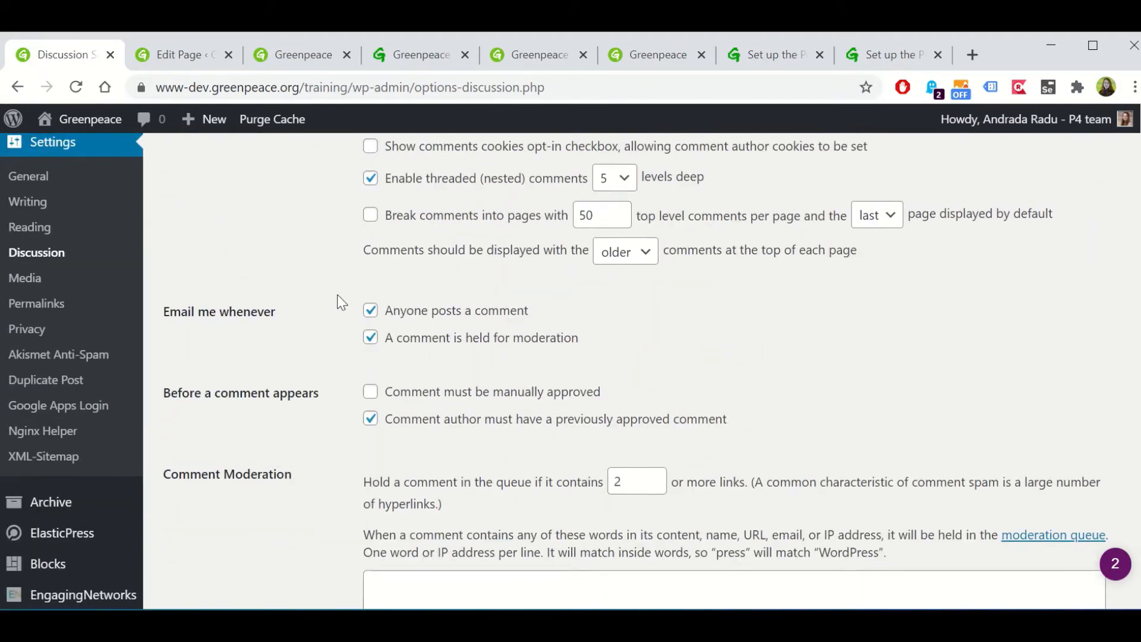
{"action": "scroll", "coordinate": [337, 302], "scroll_direction": "down", "scroll_amount": 3}
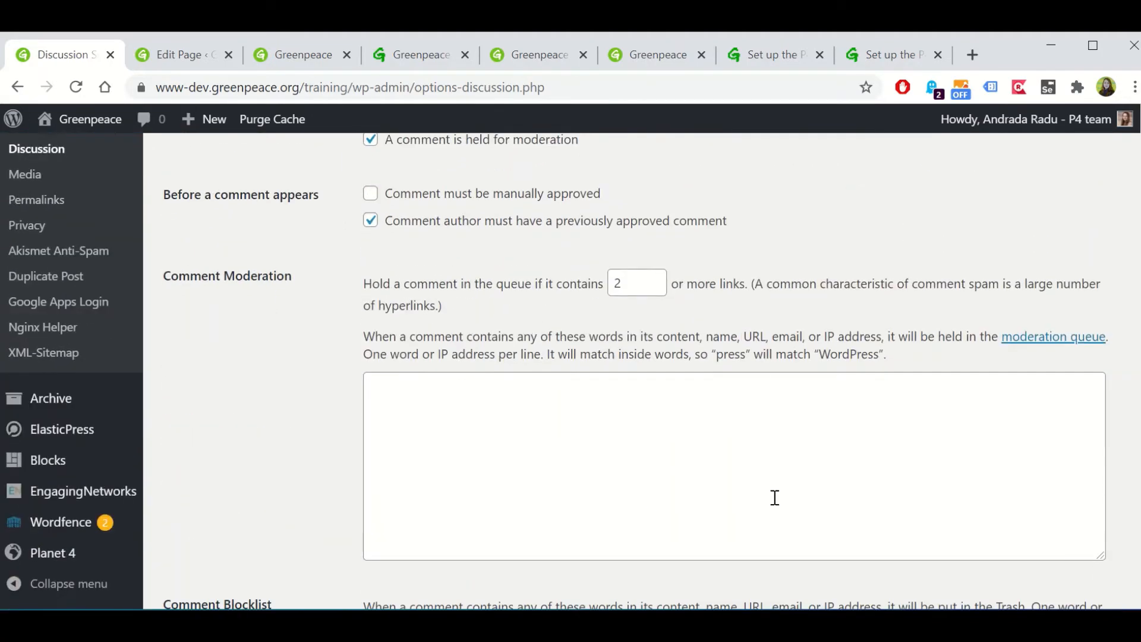
{"action": "scroll", "coordinate": [520, 433], "scroll_direction": "down", "scroll_amount": 6}
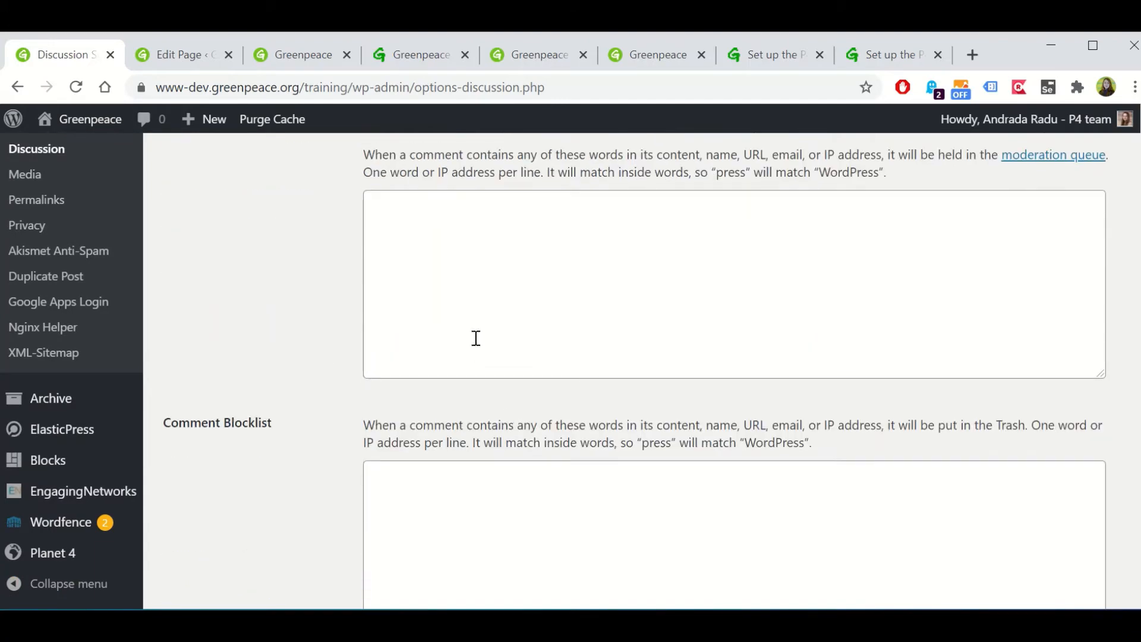
Review the Comment Blocklist and the avatar display, maximum rating and default avatar options
{"action": "scroll", "coordinate": [560, 351], "scroll_direction": "down", "scroll_amount": 3}
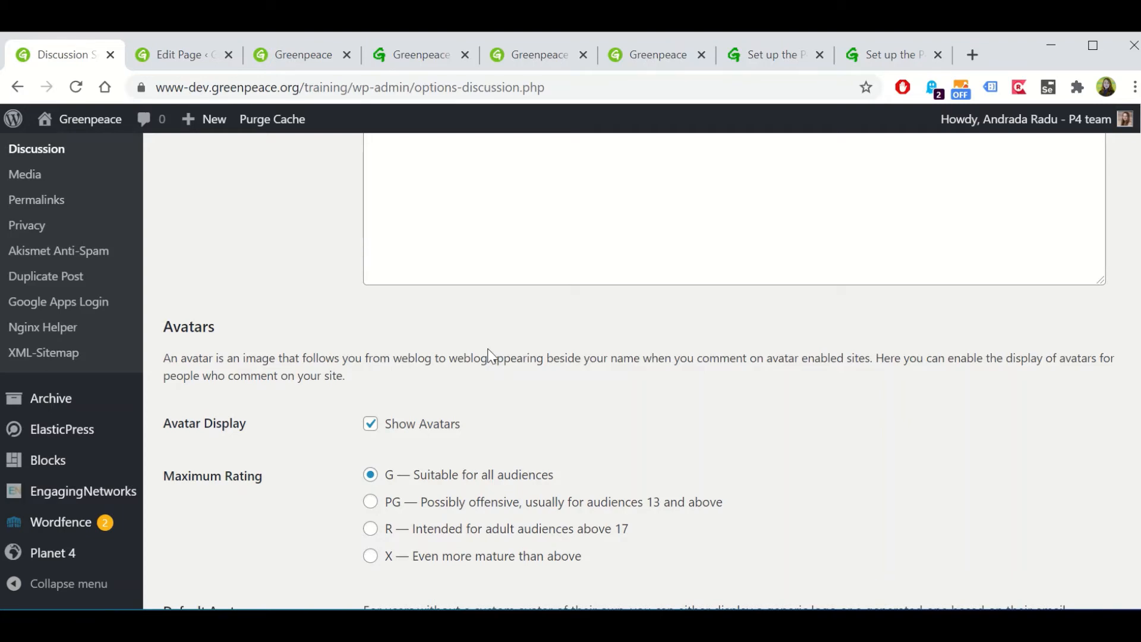
{"action": "scroll", "coordinate": [489, 355], "scroll_direction": "down", "scroll_amount": 3}
{"action": "scroll", "coordinate": [499, 315], "scroll_direction": "down", "scroll_amount": 2}
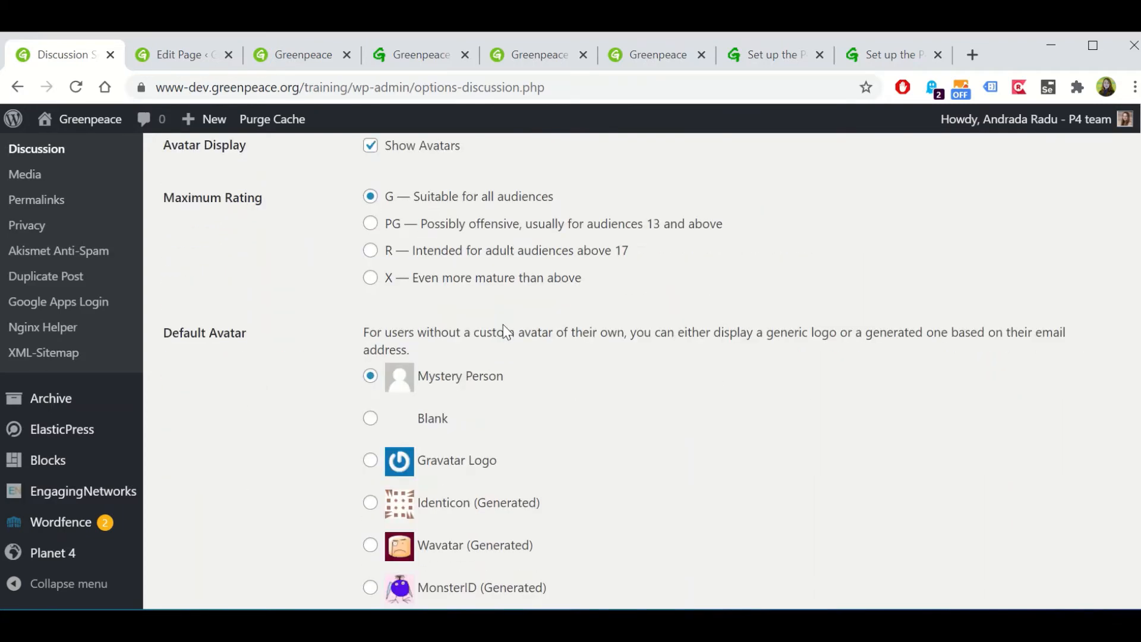
{"action": "scroll", "coordinate": [595, 316], "scroll_direction": "down", "scroll_amount": 1}
{"action": "scroll", "coordinate": [280, 375], "scroll_direction": "down", "scroll_amount": 2}
{"action": "scroll", "coordinate": [277, 368], "scroll_direction": "up", "scroll_amount": 4}
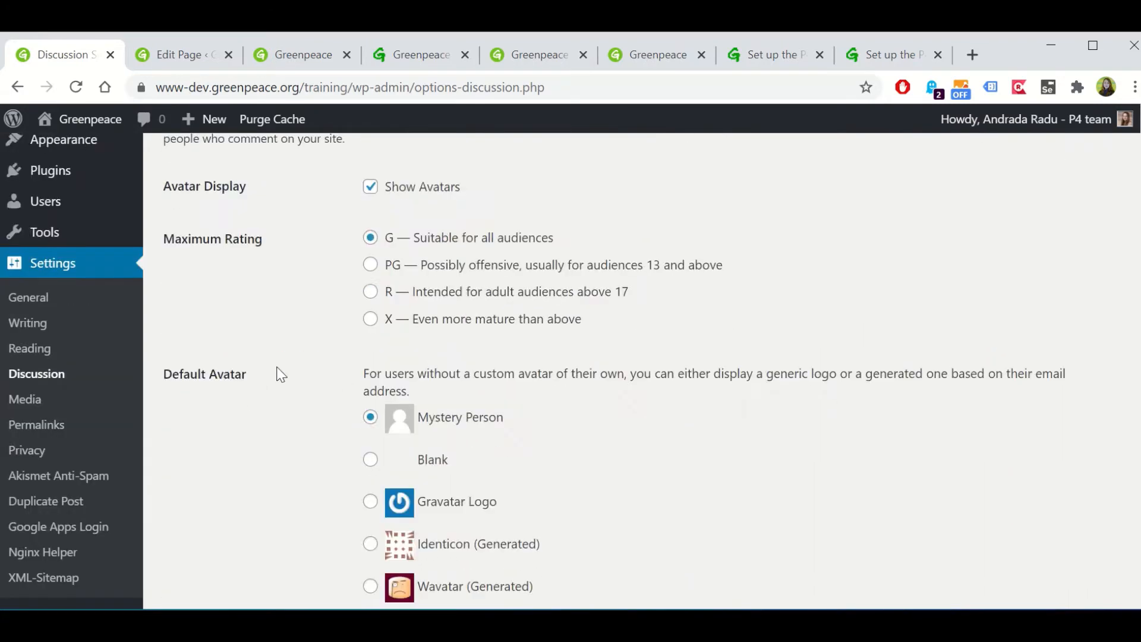
Return to the default post settings and other comment settings of the Discussion page and recheck them
{"action": "scroll", "coordinate": [279, 372], "scroll_direction": "up", "scroll_amount": 15}
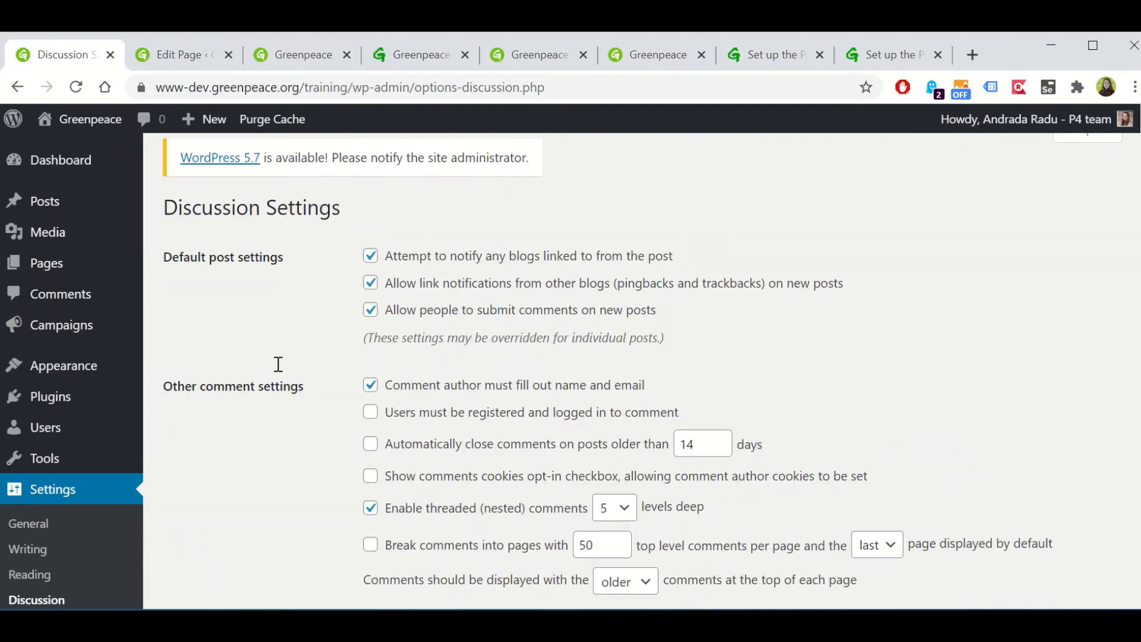
{"action": "scroll", "coordinate": [278, 363], "scroll_direction": "up", "scroll_amount": 1}
{"action": "scroll", "coordinate": [290, 319], "scroll_direction": "down", "scroll_amount": 5}
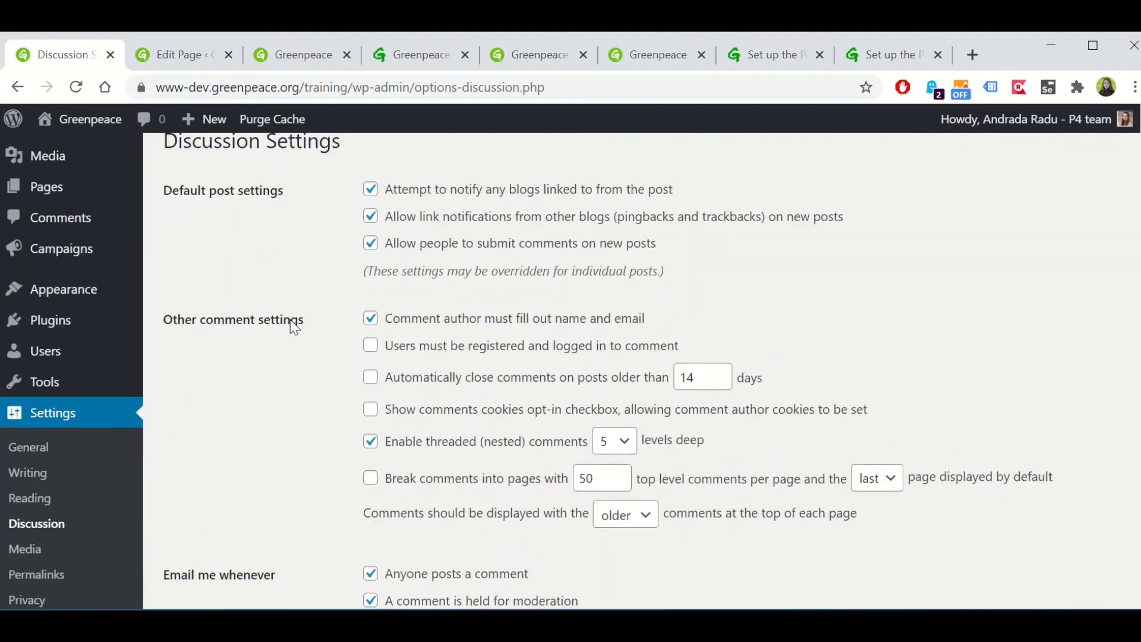
{"action": "scroll", "coordinate": [290, 319], "scroll_direction": "up", "scroll_amount": 4}
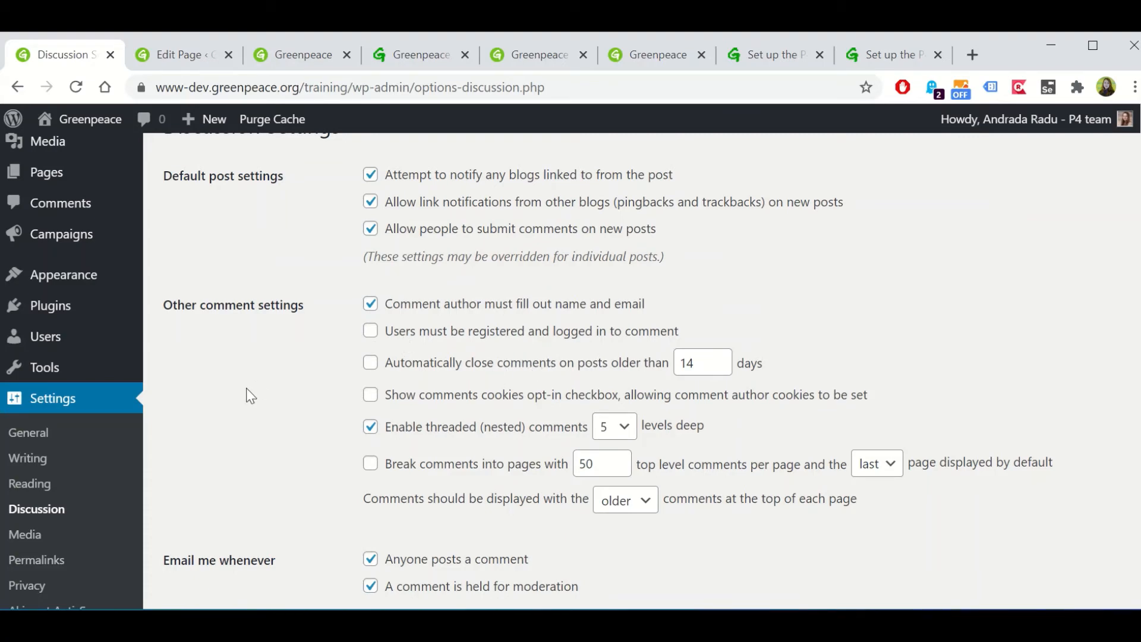
Open the Media settings and review the thumbnail, medium and large image sizes and the file upload option
{"action": "scroll", "coordinate": [247, 394], "scroll_direction": "down", "scroll_amount": 2}
{"action": "left_click", "coordinate": [26, 444]}
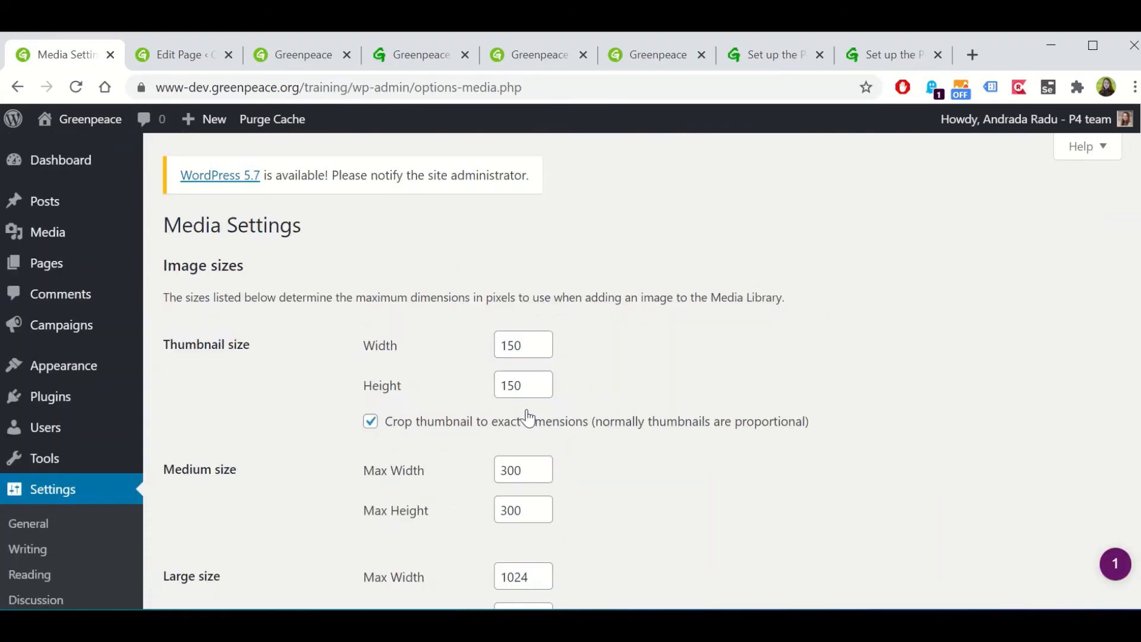
{"action": "scroll", "coordinate": [289, 321], "scroll_direction": "down", "scroll_amount": 3}
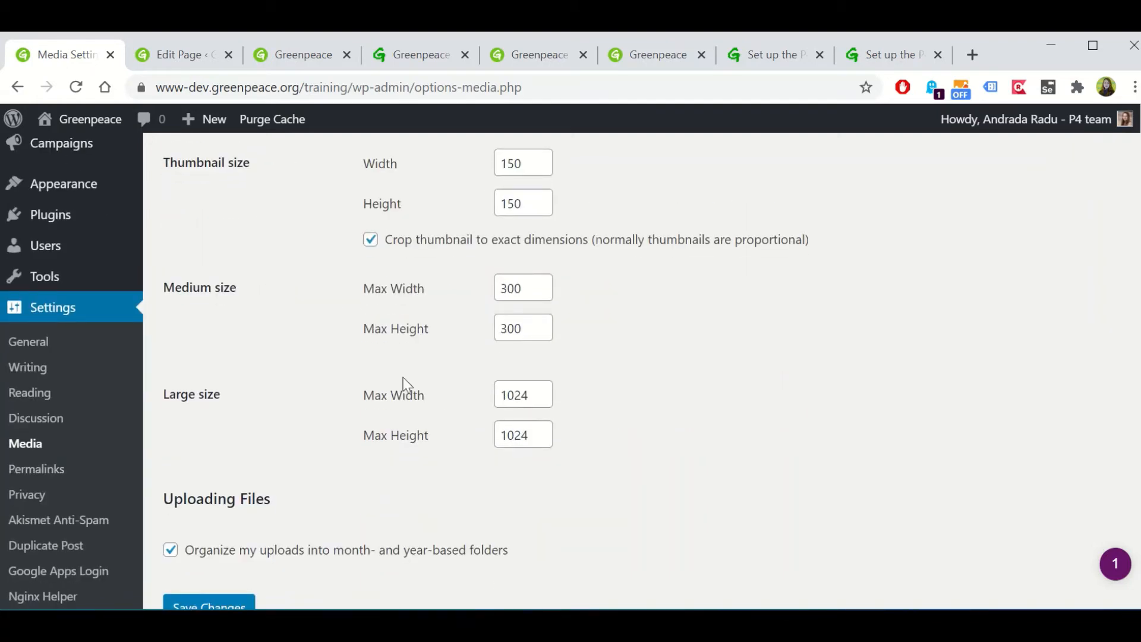
{"action": "scroll", "coordinate": [392, 384], "scroll_direction": "down", "scroll_amount": 5}
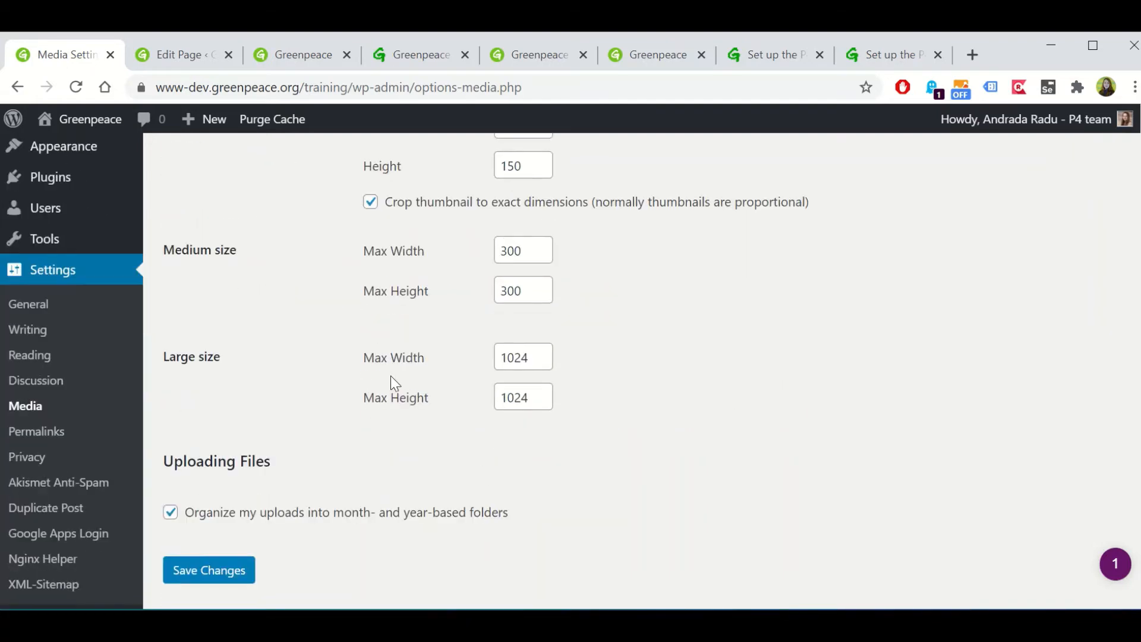
{"action": "scroll", "coordinate": [428, 324], "scroll_direction": "up", "scroll_amount": 3}
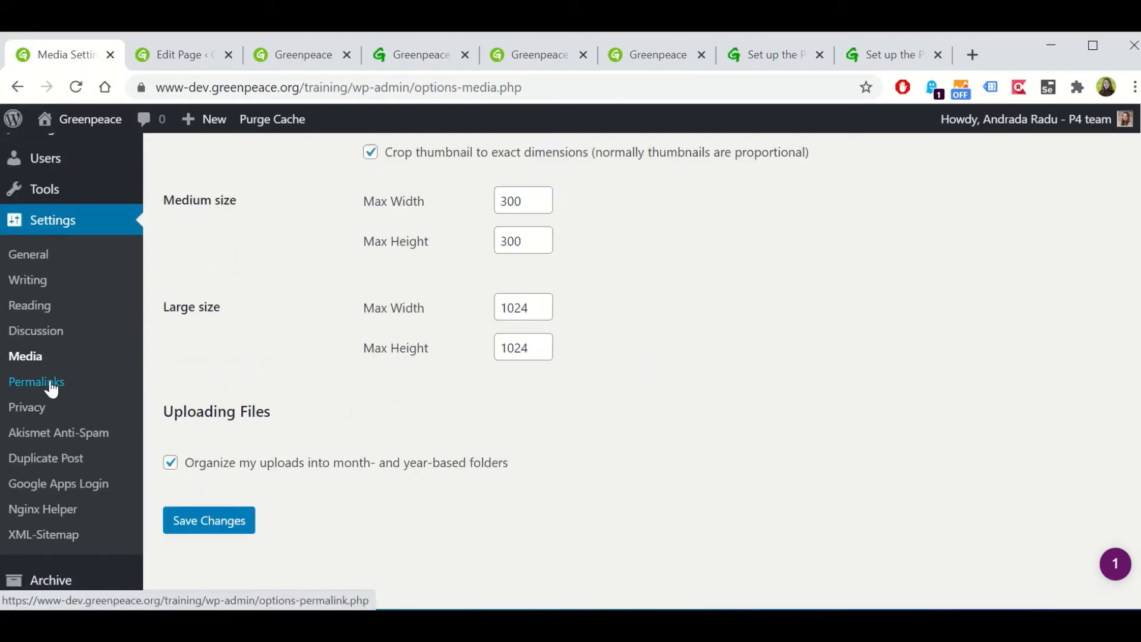
Open the Permalink settings, clear the Wordfence notice and examine the common URL structures and the custom structure
{"action": "left_click", "coordinate": [72, 394]}
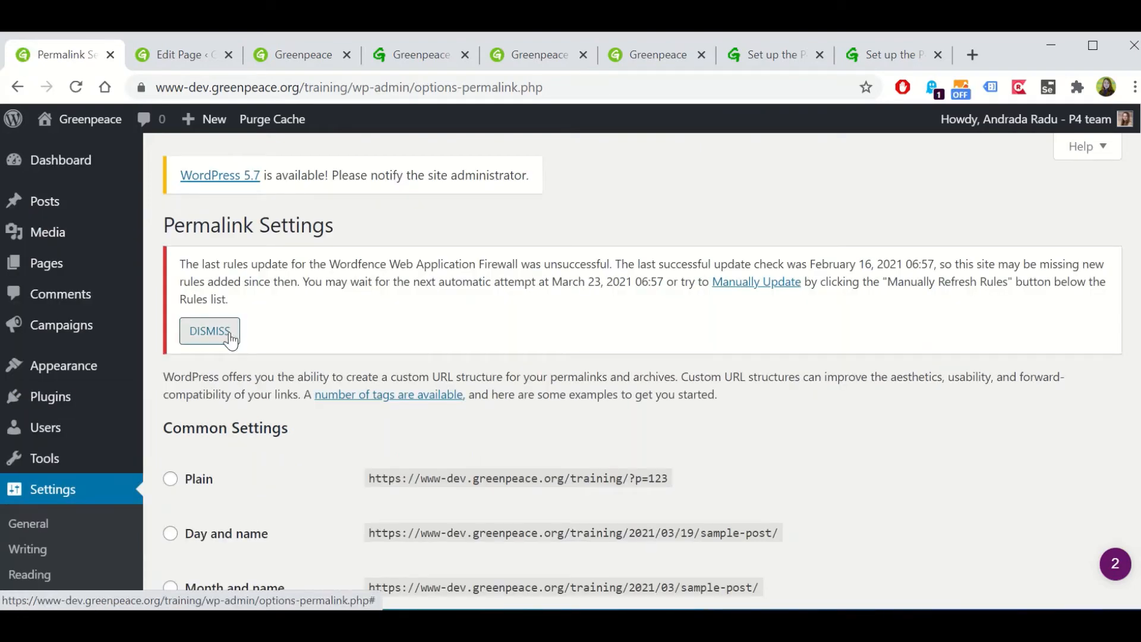
{"action": "left_click", "coordinate": [230, 333]}
{"action": "scroll", "coordinate": [426, 364], "scroll_direction": "down", "scroll_amount": 5}
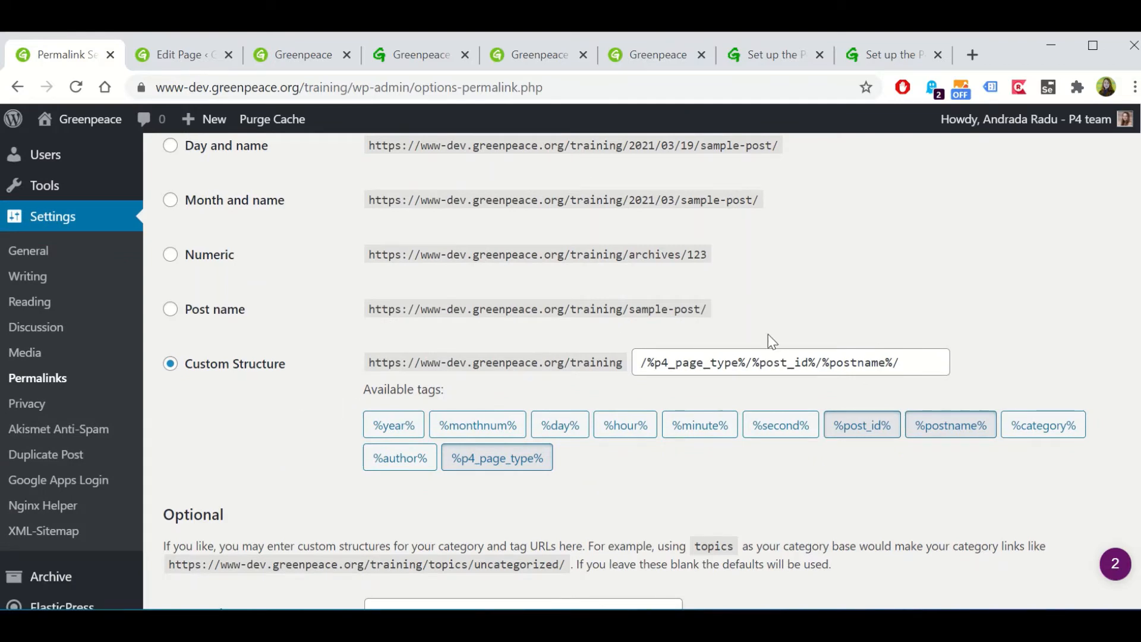
{"action": "scroll", "coordinate": [438, 385], "scroll_direction": "up", "scroll_amount": 2}
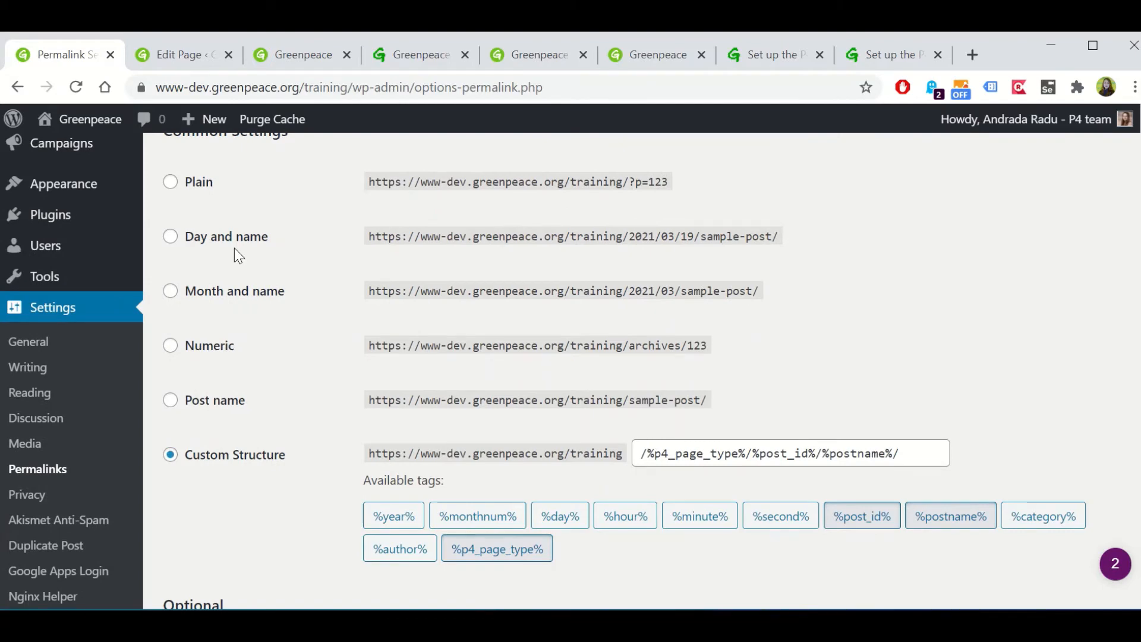
{"action": "scroll", "coordinate": [364, 351], "scroll_direction": "down", "scroll_amount": 3}
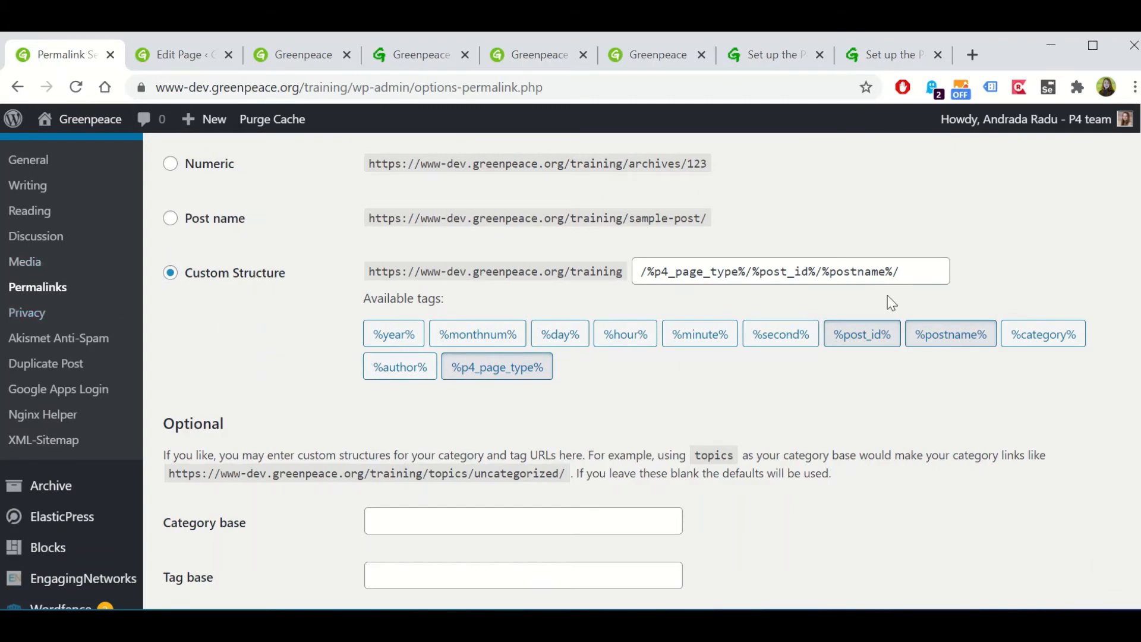
Try adding the %second% and %minute% tags to the custom permalink structure
{"action": "left_click", "coordinate": [796, 340]}
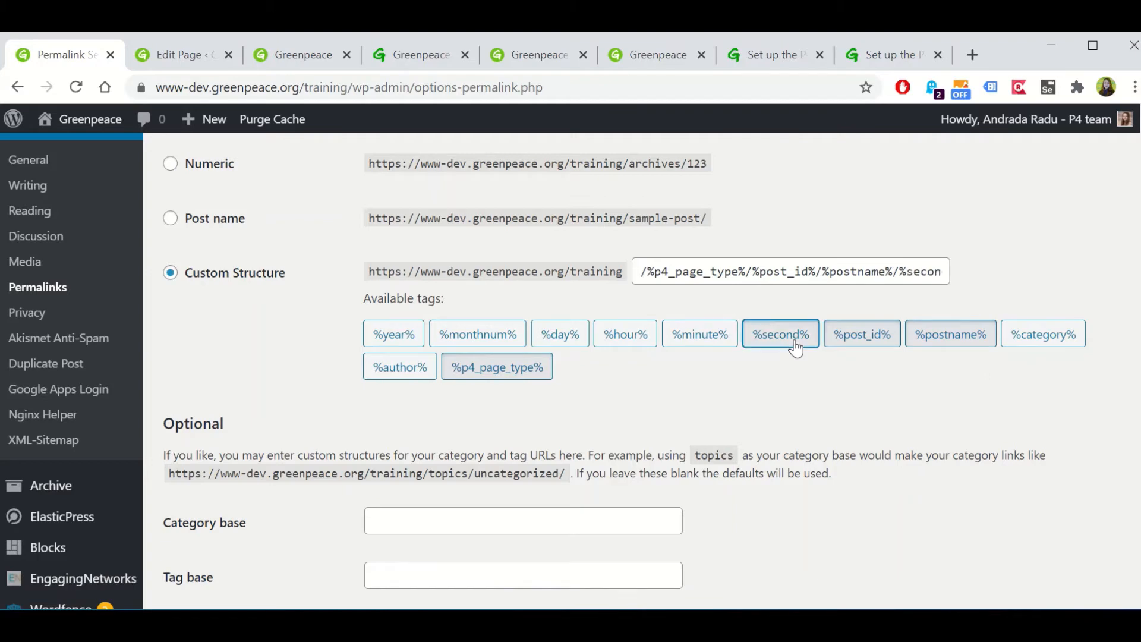
{"action": "left_click", "coordinate": [722, 339]}
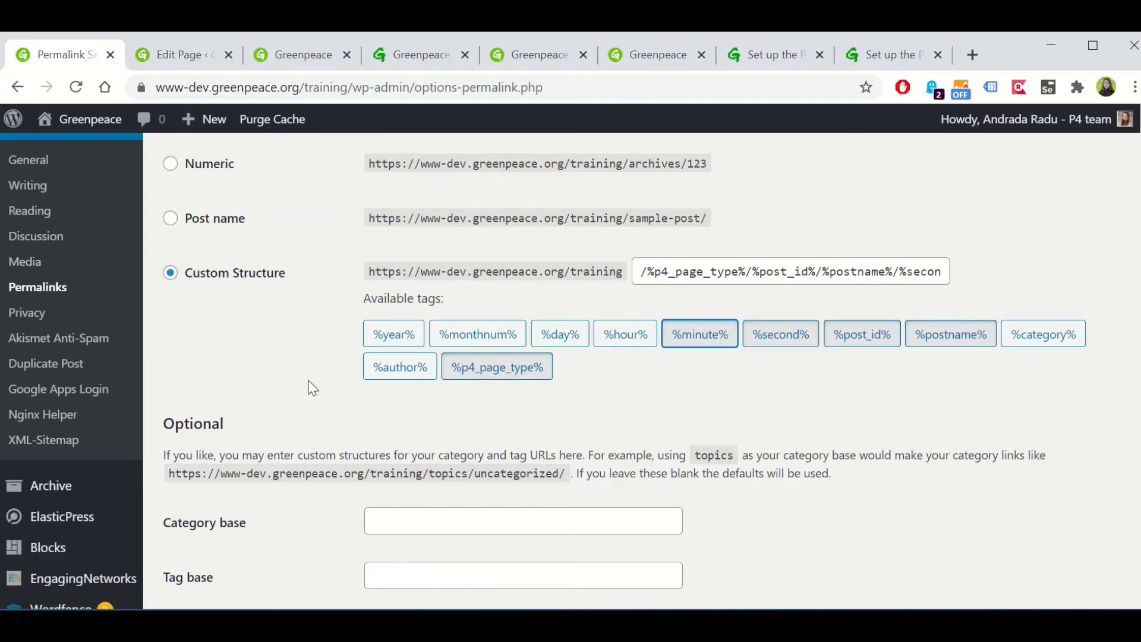
{"action": "scroll", "coordinate": [303, 380], "scroll_direction": "down", "scroll_amount": 3}
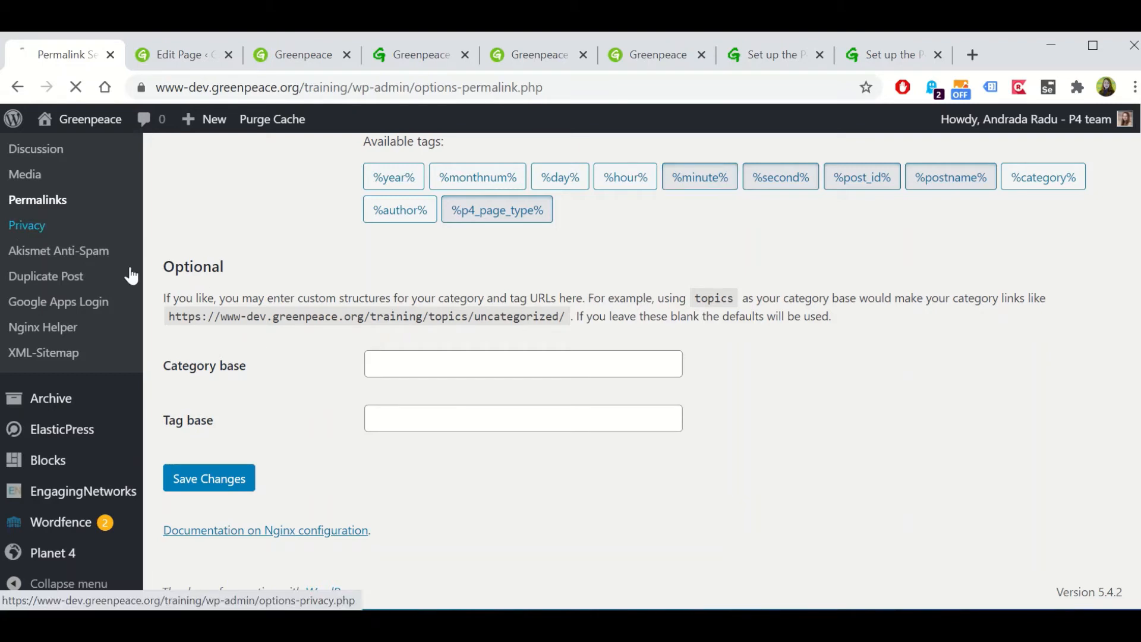
Open the Privacy settings and view the pages available as the privacy policy page
{"action": "left_click", "coordinate": [24, 227]}
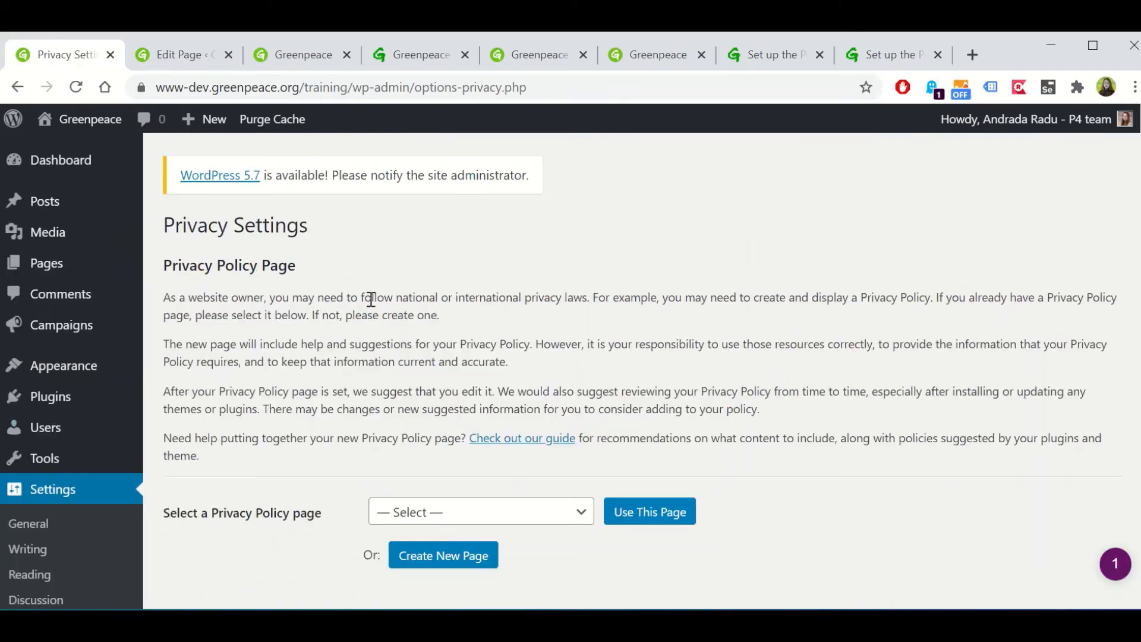
{"action": "scroll", "coordinate": [370, 298], "scroll_direction": "down", "scroll_amount": 2}
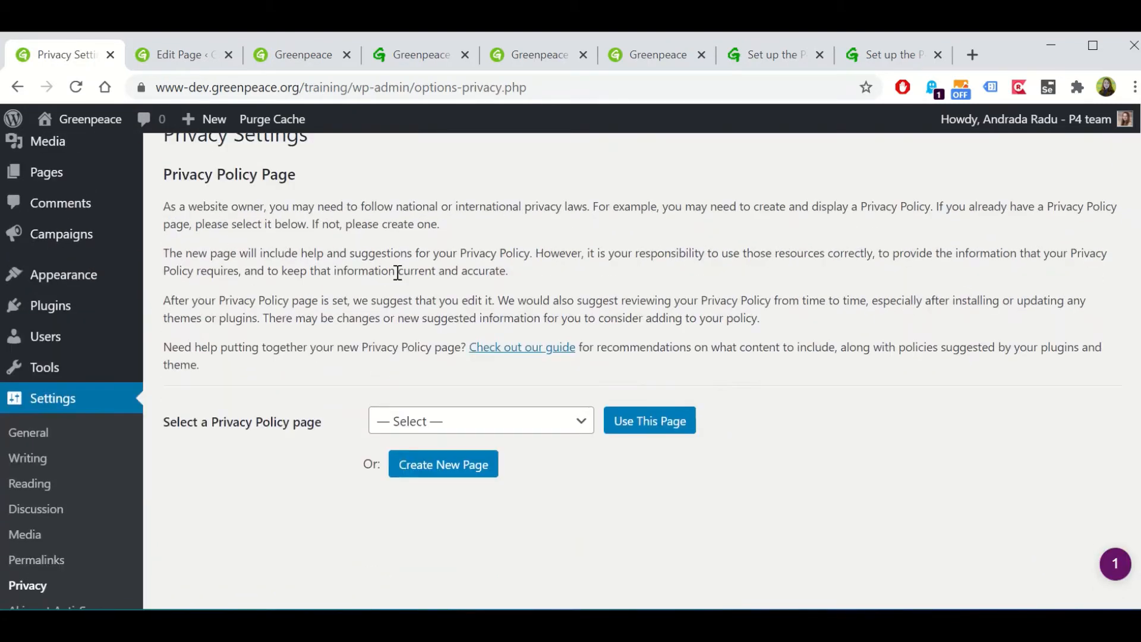
{"action": "scroll", "coordinate": [402, 273], "scroll_direction": "down", "scroll_amount": 2}
{"action": "left_click", "coordinate": [548, 334]}
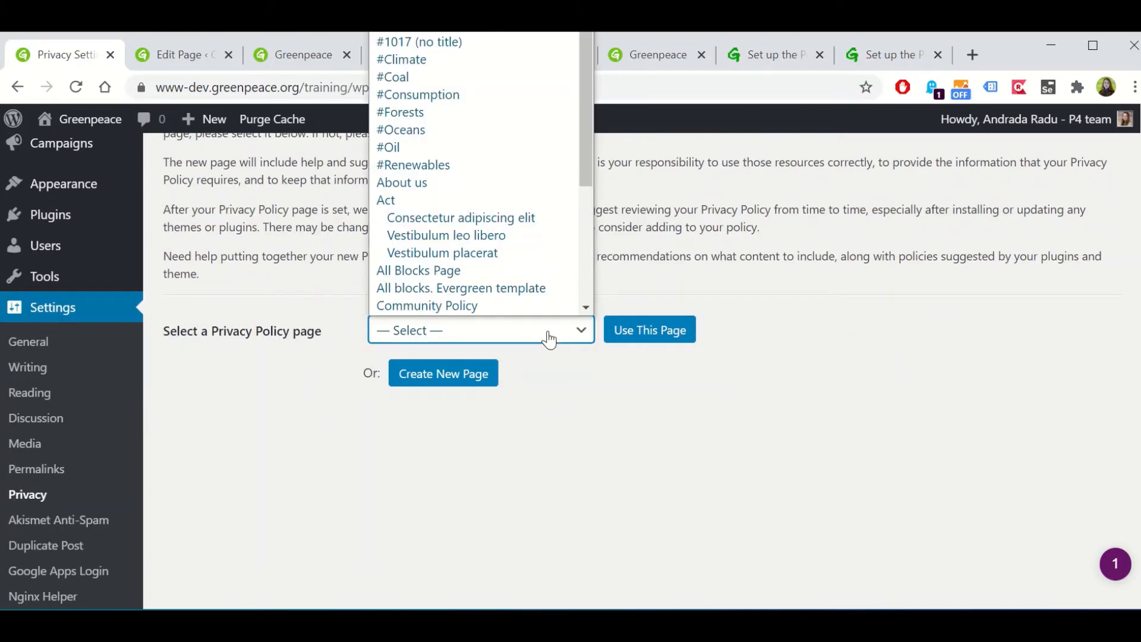
{"action": "left_click_drag", "start_coordinate": [245, 350], "coordinate": [247, 348]}
Set Privacy and Cookies as the site's privacy policy page
{"action": "left_click", "coordinate": [491, 333]}
{"action": "scroll", "coordinate": [498, 177], "scroll_direction": "down", "scroll_amount": 4}
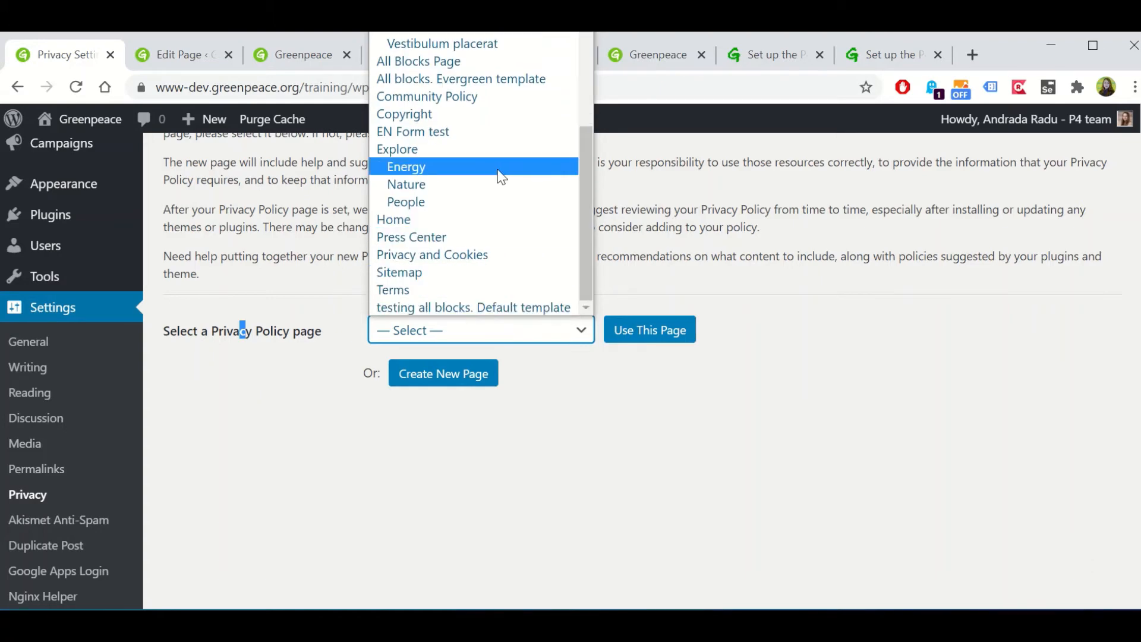
{"action": "left_click", "coordinate": [461, 256]}
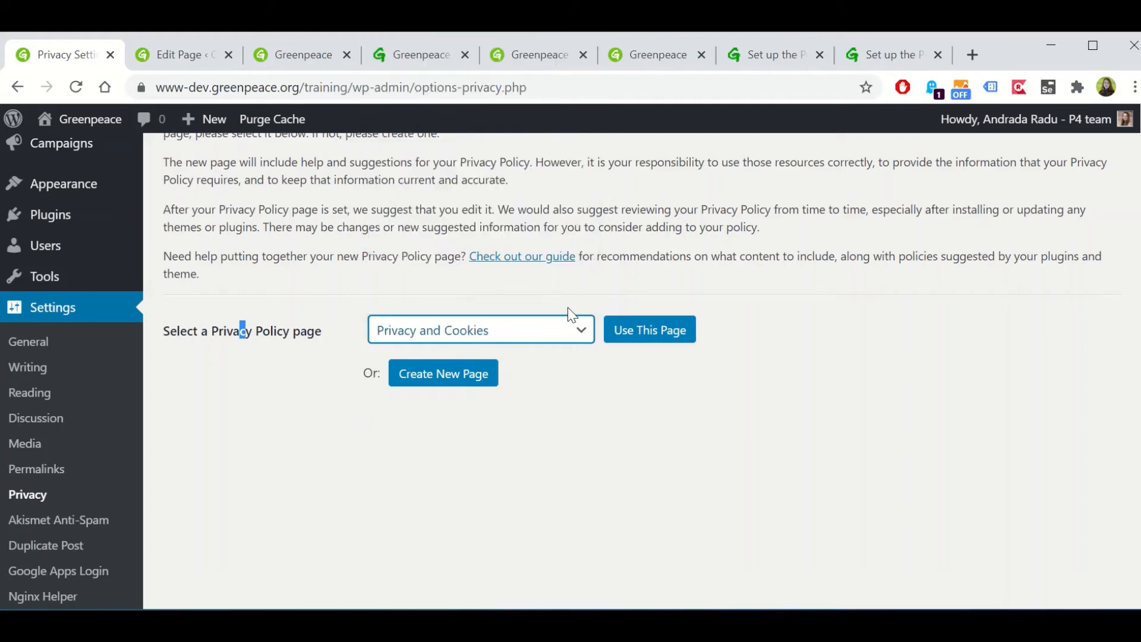
{"action": "left_click", "coordinate": [671, 342]}
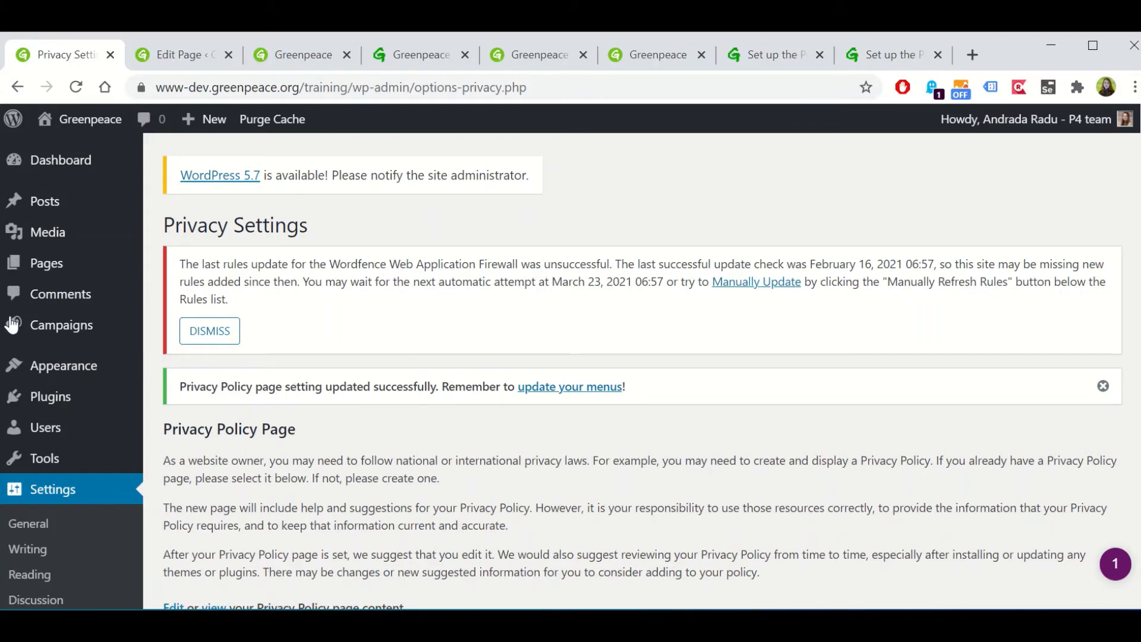
View the remaining Settings entries and dismiss the Wordfence rules update notice on the Privacy settings
{"action": "scroll", "coordinate": [12, 325], "scroll_direction": "down", "scroll_amount": 8}
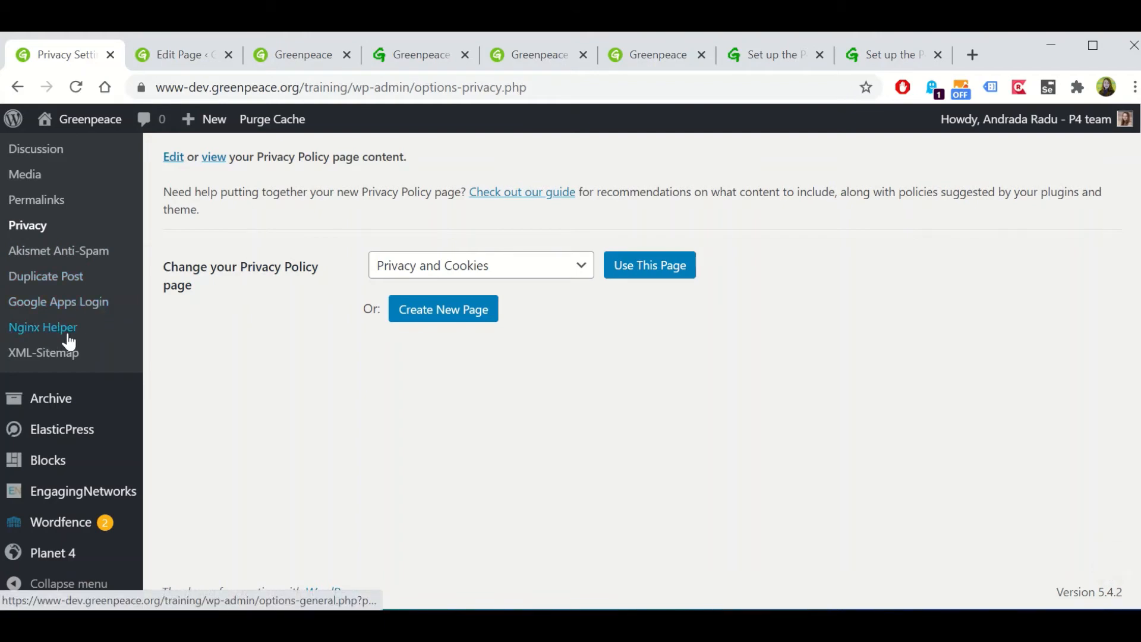
{"action": "scroll", "coordinate": [229, 359], "scroll_direction": "up", "scroll_amount": 6}
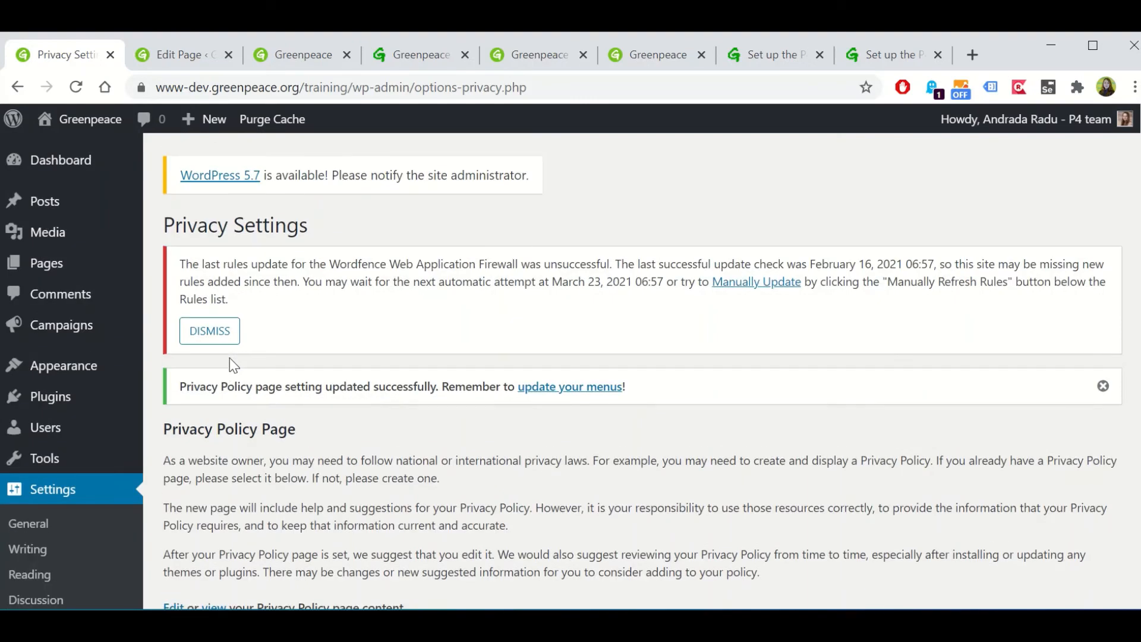
{"action": "left_click", "coordinate": [210, 331]}
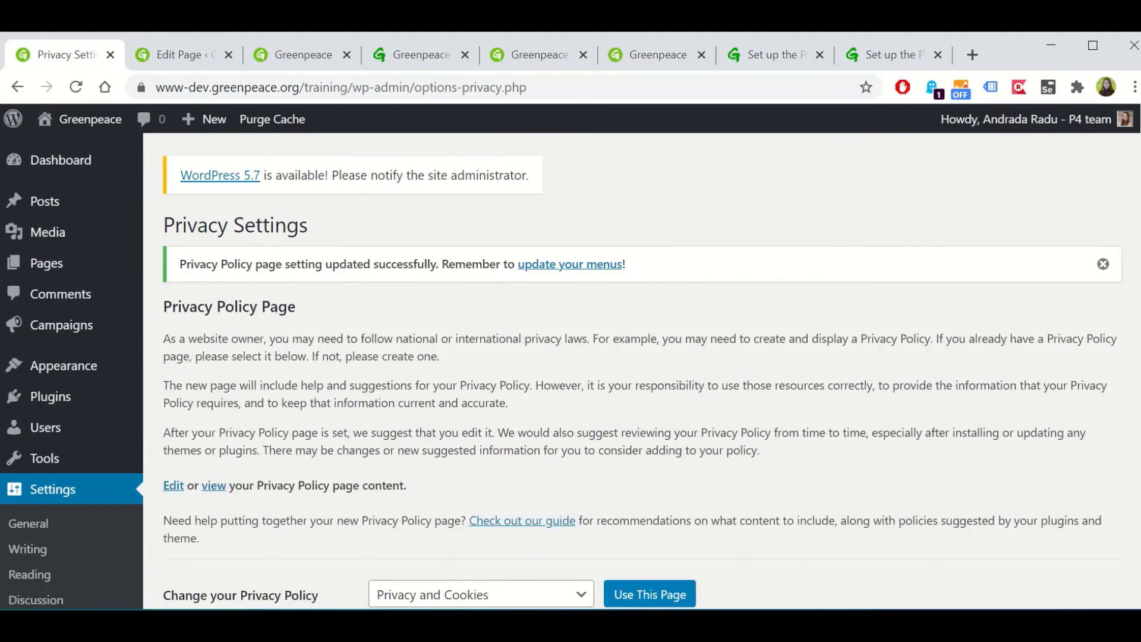
{"action": "mouse_move", "coordinate": [510, 37]}
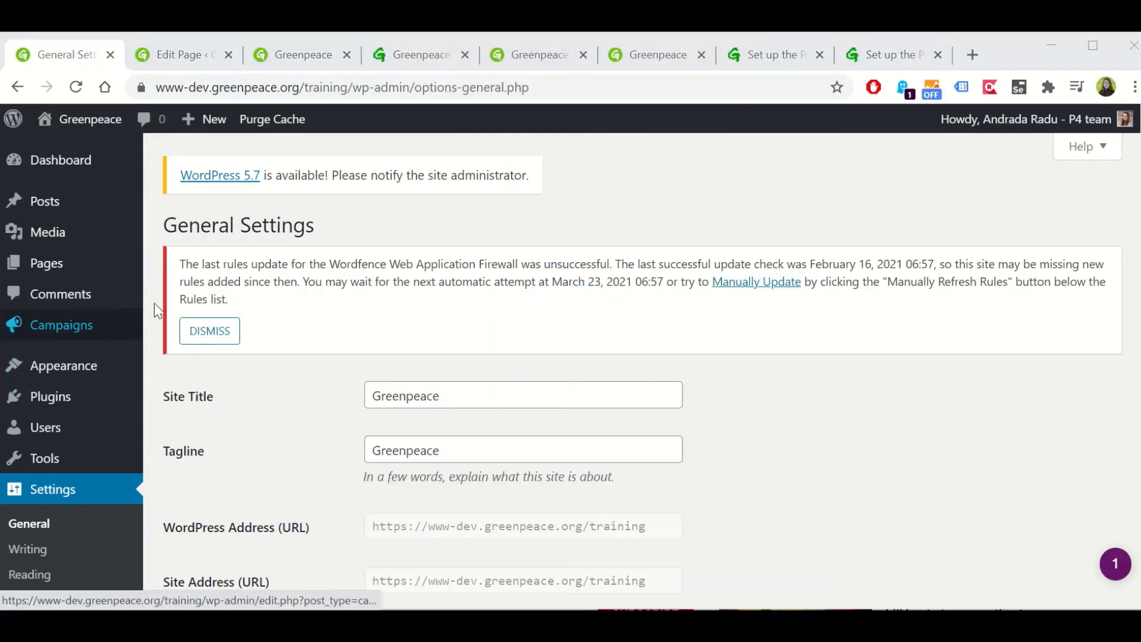
Open the Planet 4 Donate button settings from the General settings and examine the donate button link and text fields
{"action": "scroll", "coordinate": [26, 255], "scroll_direction": "down", "scroll_amount": 8}
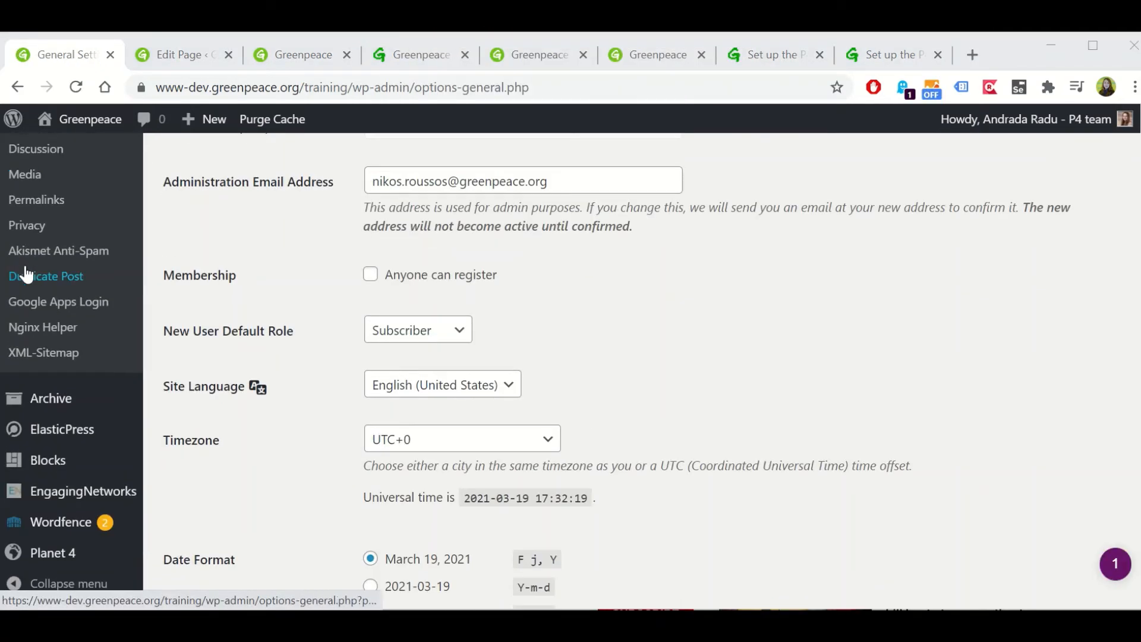
{"action": "scroll", "coordinate": [25, 275], "scroll_direction": "down", "scroll_amount": 3}
{"action": "mouse_move", "coordinate": [63, 552]}
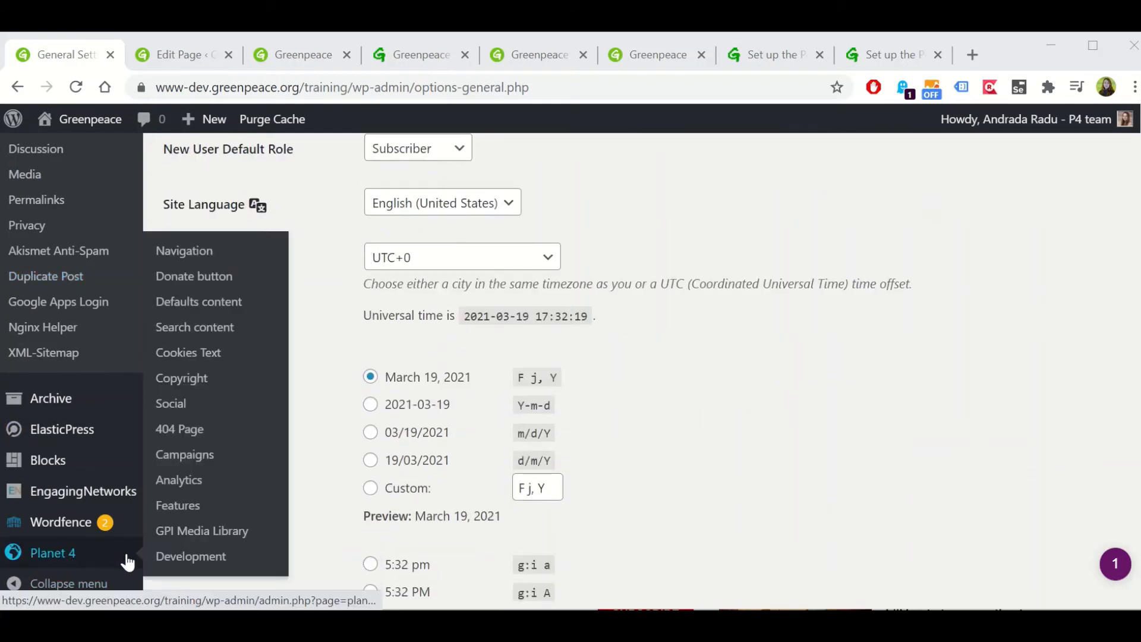
{"action": "left_click", "coordinate": [190, 277]}
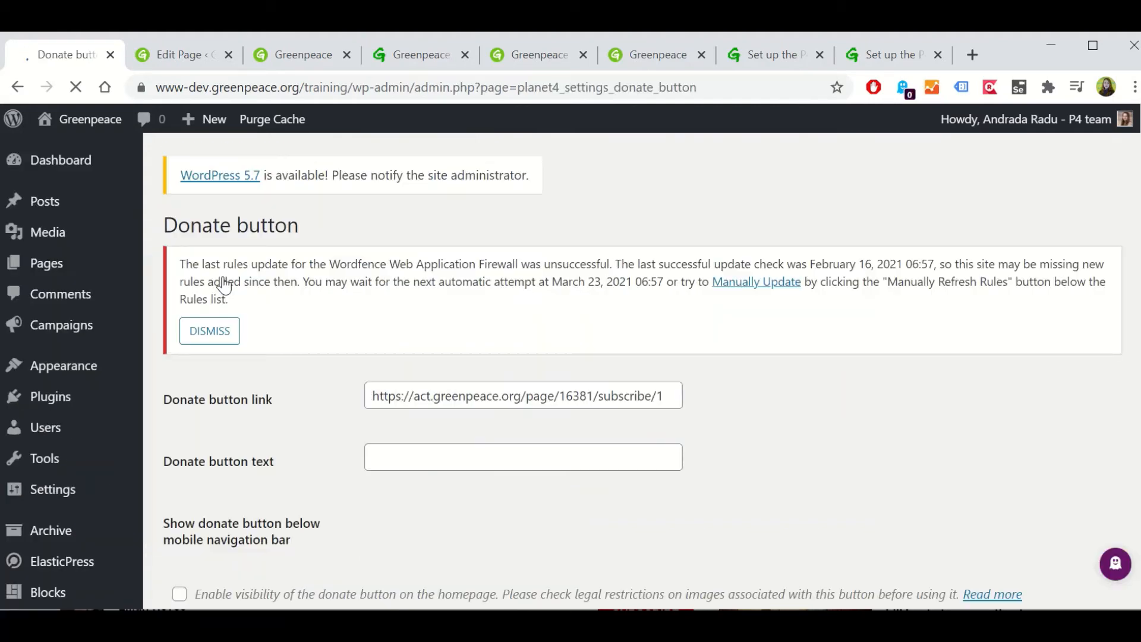
{"action": "scroll", "coordinate": [347, 271], "scroll_direction": "down", "scroll_amount": 3}
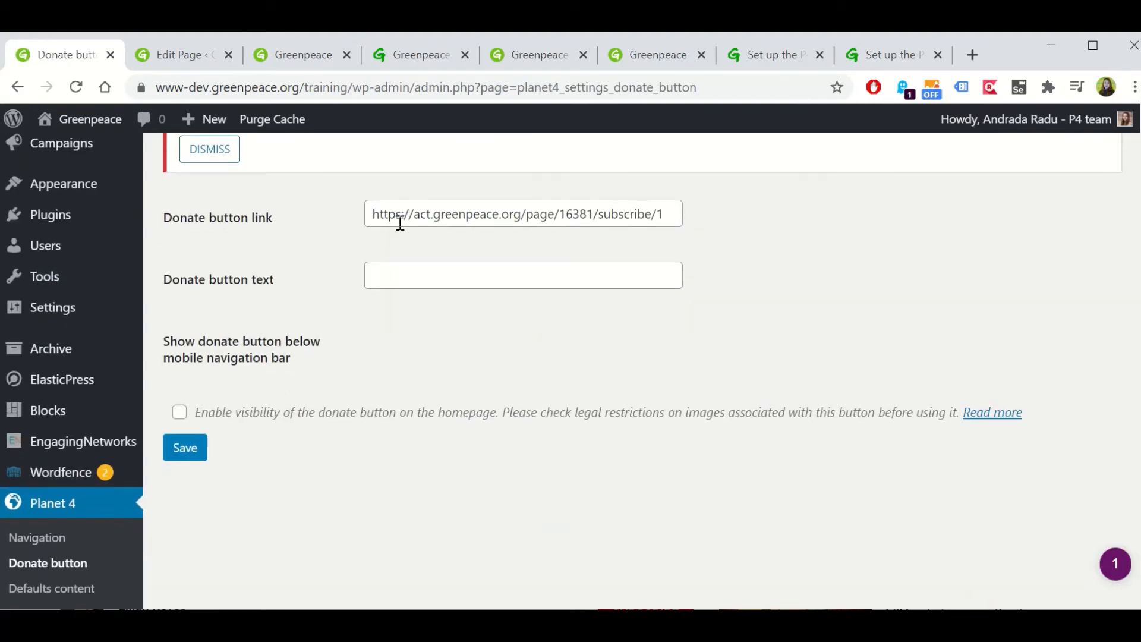
{"action": "left_click_drag", "start_coordinate": [400, 224], "coordinate": [450, 226]}
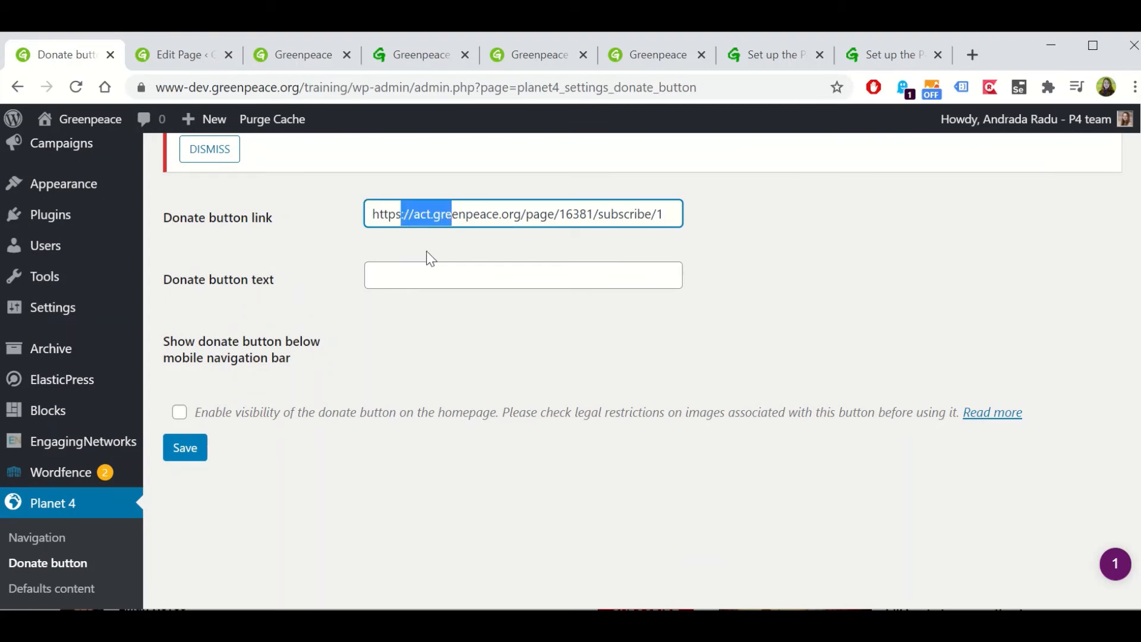
{"action": "left_click", "coordinate": [404, 289]}
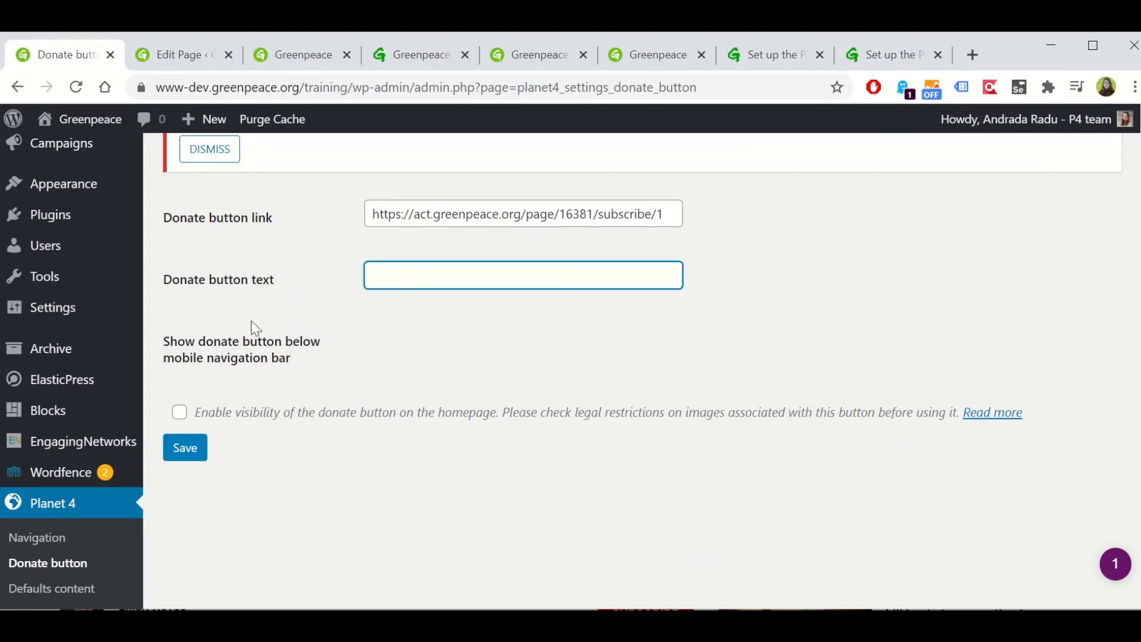
Open the Planet 4 Defaults content settings and examine the default post type, related articles, Take Action and Happy Point fields
{"action": "left_click", "coordinate": [56, 598]}
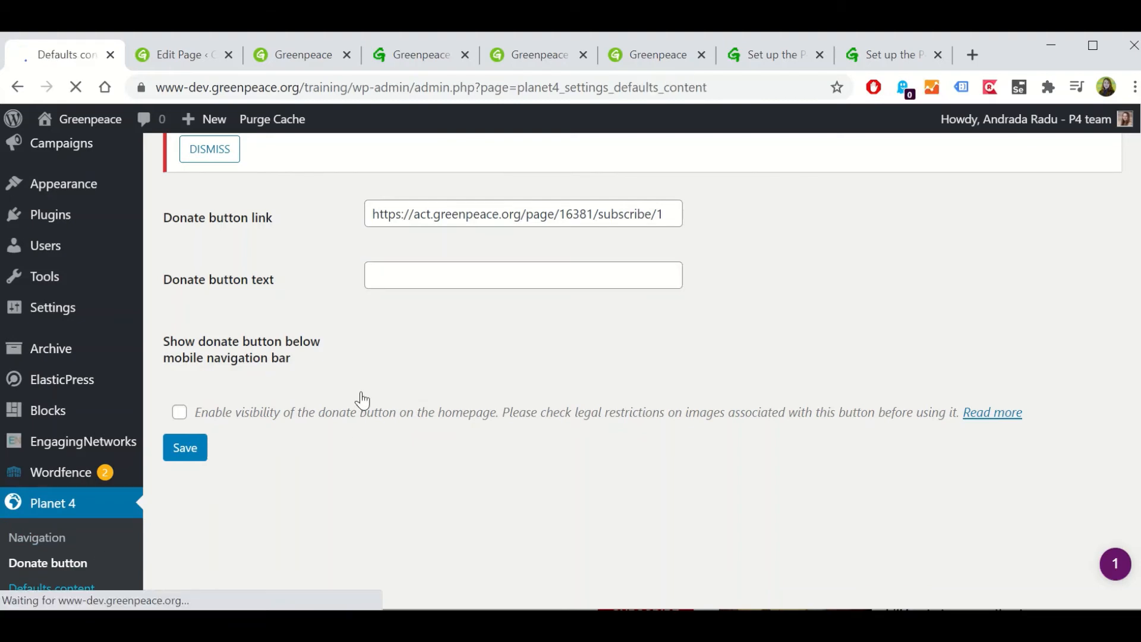
{"action": "scroll", "coordinate": [339, 333], "scroll_direction": "down", "scroll_amount": 3}
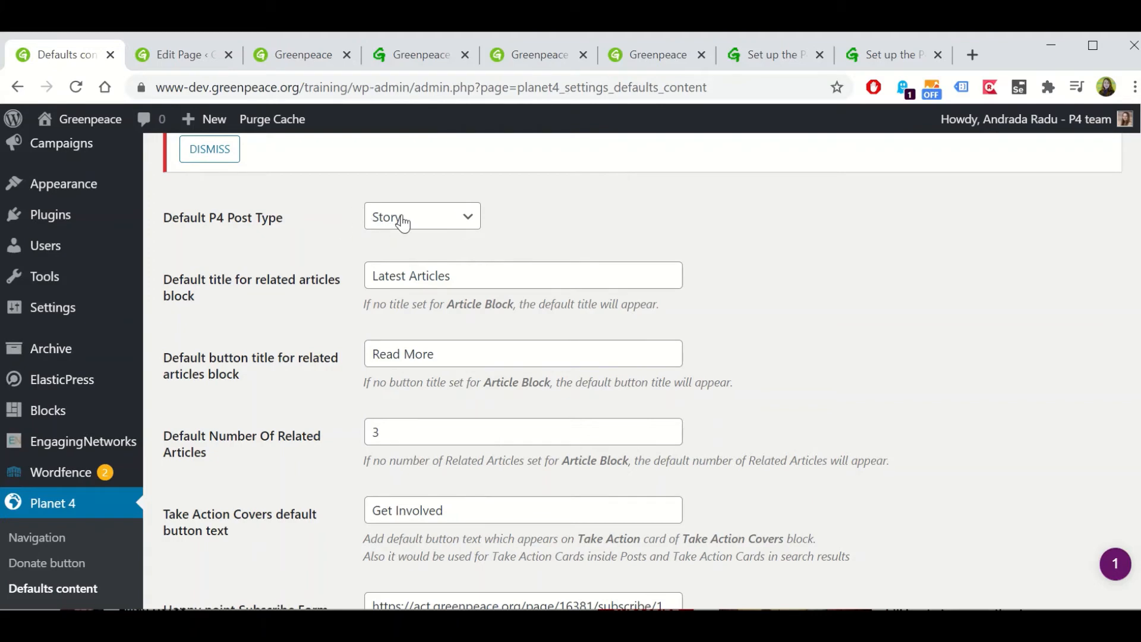
{"action": "left_click", "coordinate": [443, 221]}
{"action": "left_click", "coordinate": [440, 223]}
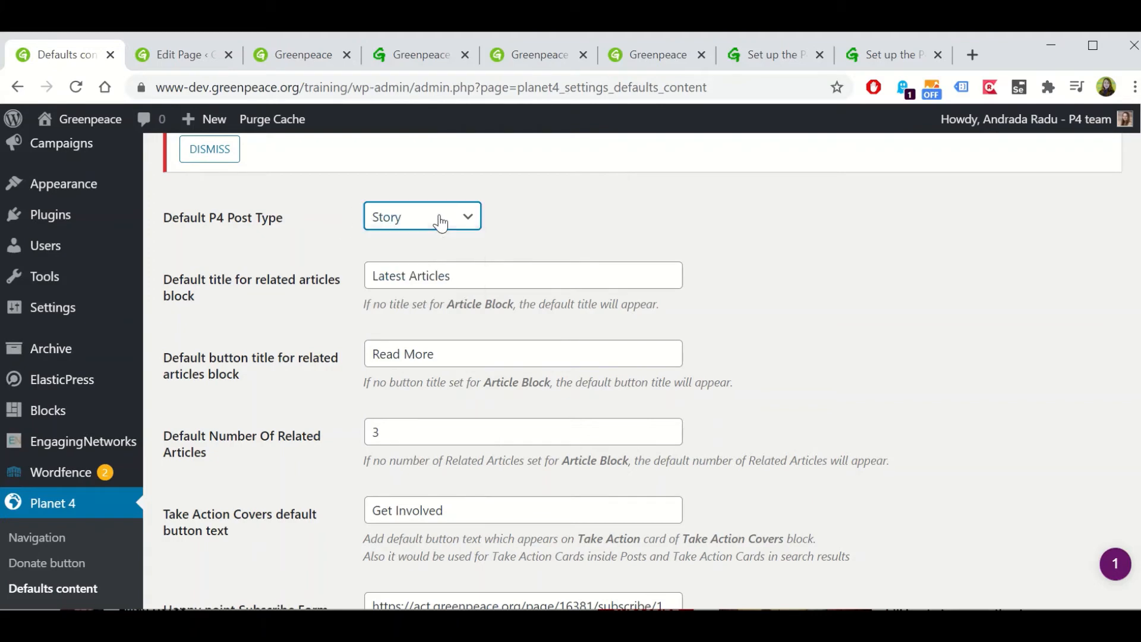
{"action": "left_click", "coordinate": [492, 274]}
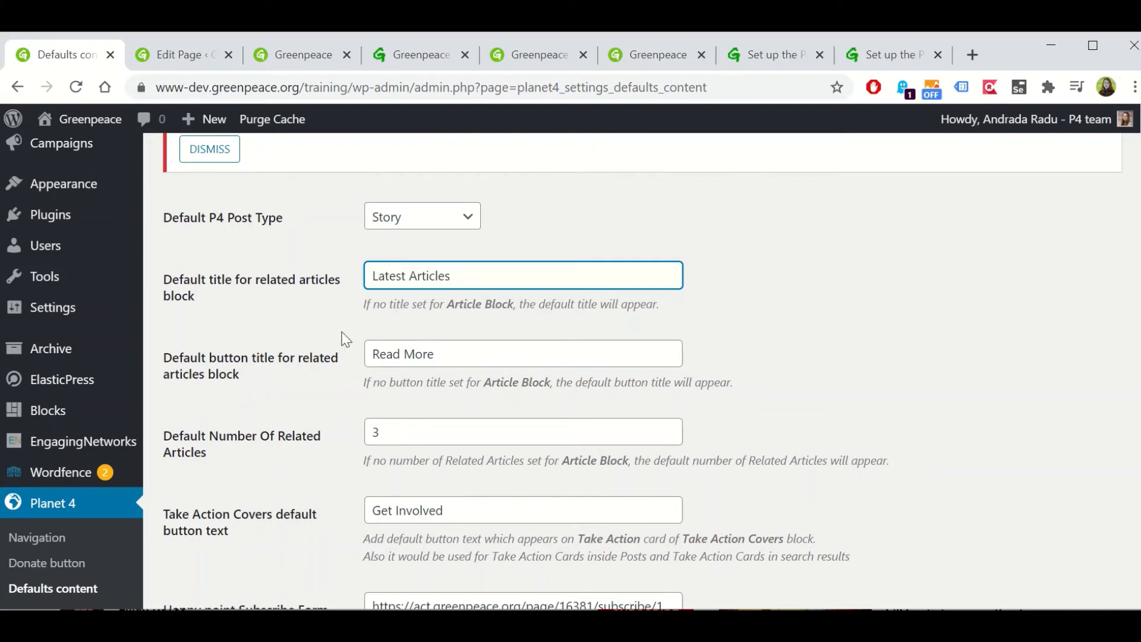
{"action": "scroll", "coordinate": [344, 338], "scroll_direction": "down", "scroll_amount": 1}
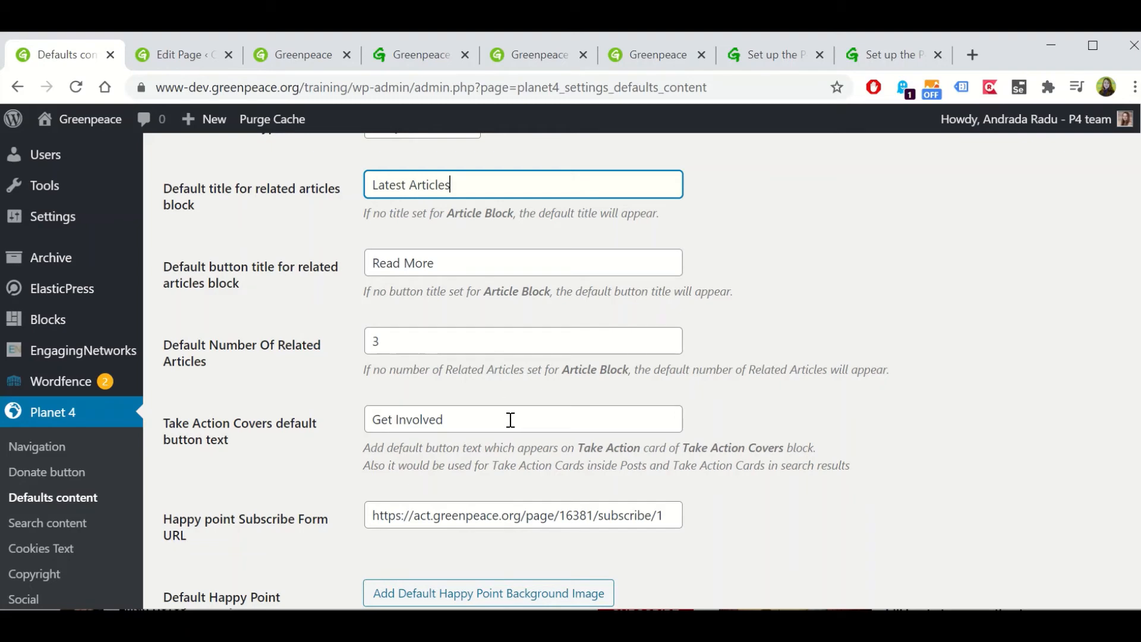
{"action": "scroll", "coordinate": [511, 419], "scroll_direction": "down", "scroll_amount": 3}
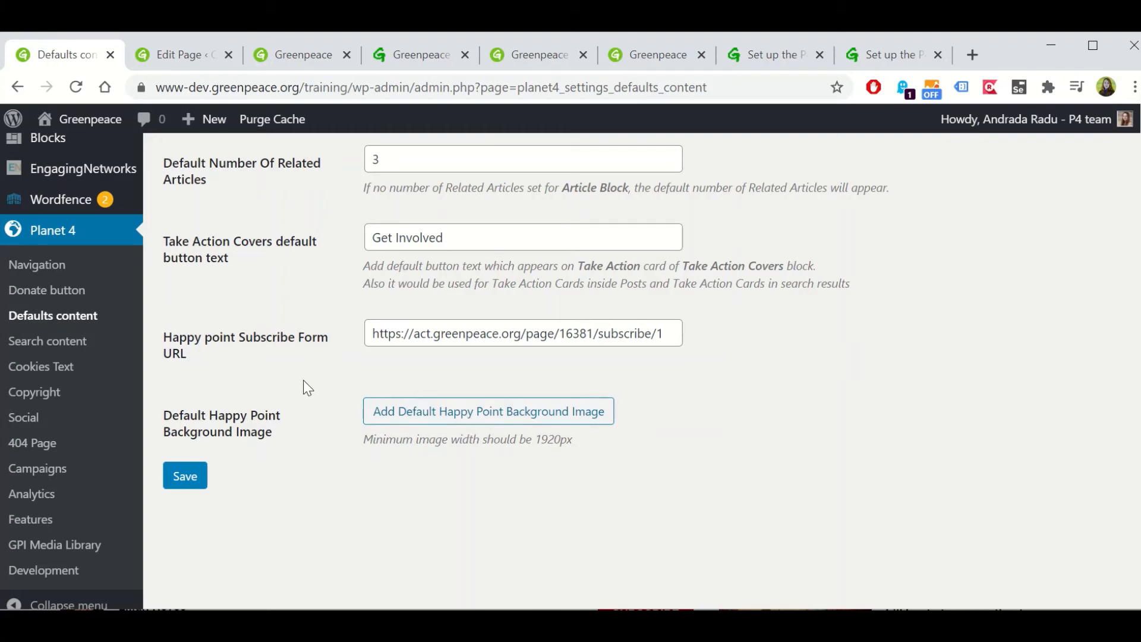
Open the training site's Act page for reference and return to the Defaults content settings
{"action": "left_click", "coordinate": [315, 60]}
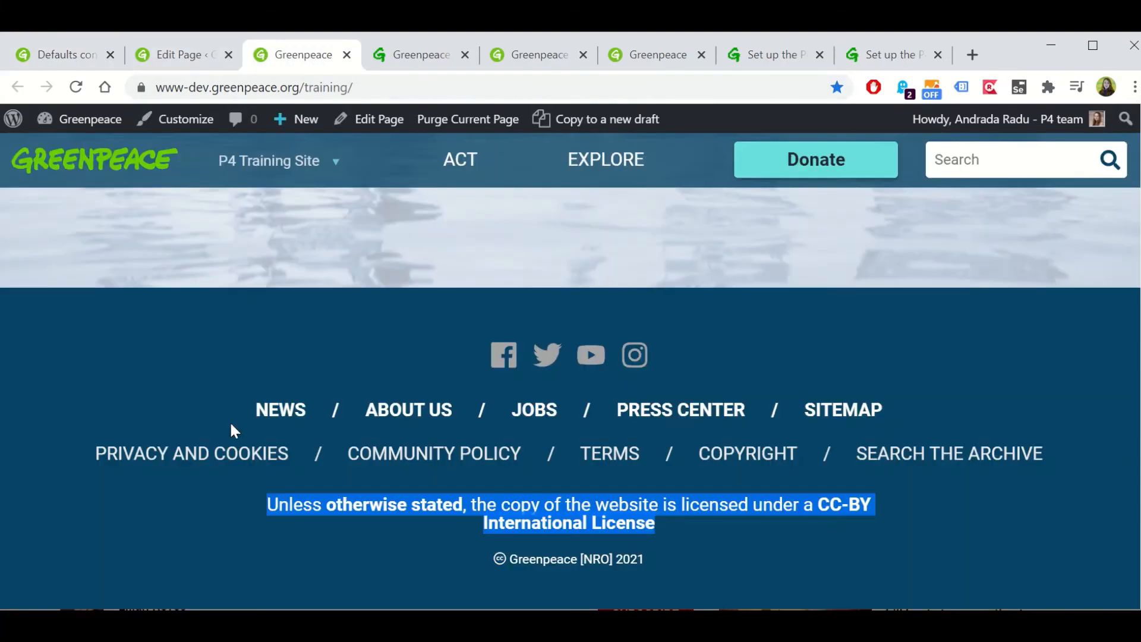
{"action": "left_click", "coordinate": [460, 160]}
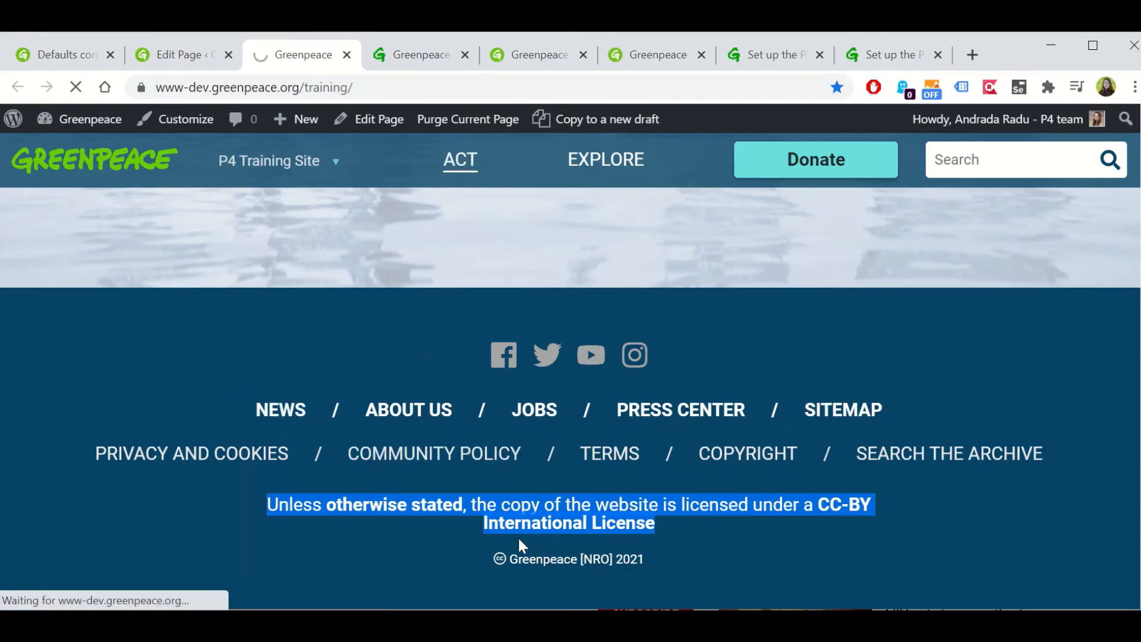
{"action": "left_click", "coordinate": [155, 55]}
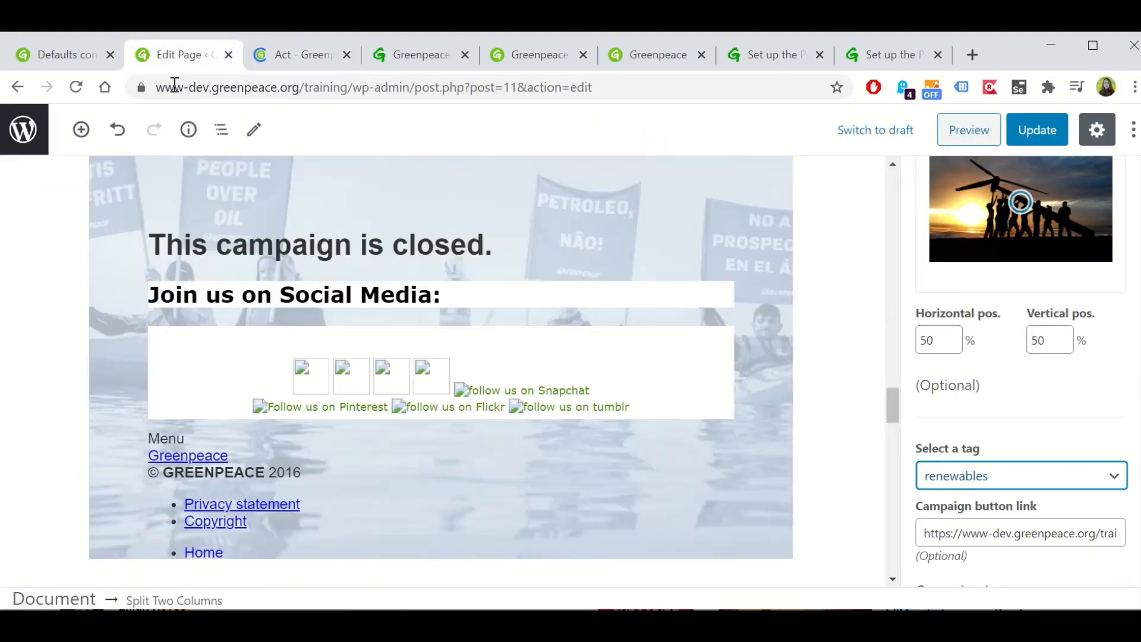
{"action": "left_click", "coordinate": [56, 55]}
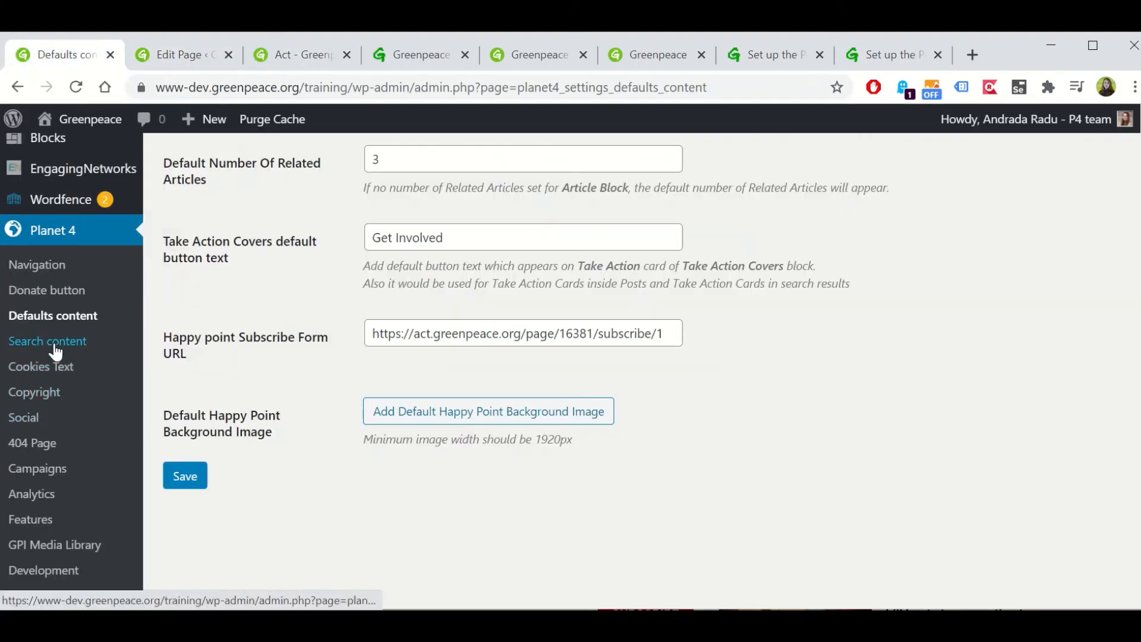
Open the Planet 4 Cookies Text settings, enable the GDPR-related Enforce Cookies Policy option and save
{"action": "left_click", "coordinate": [23, 364]}
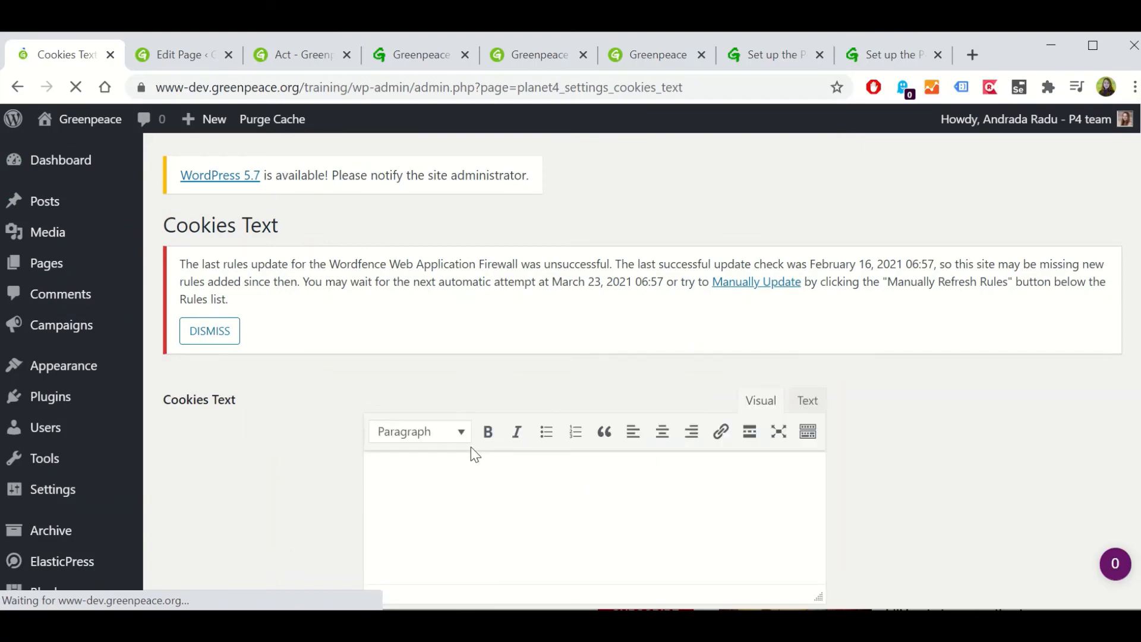
{"action": "scroll", "coordinate": [771, 359], "scroll_direction": "down", "scroll_amount": 3}
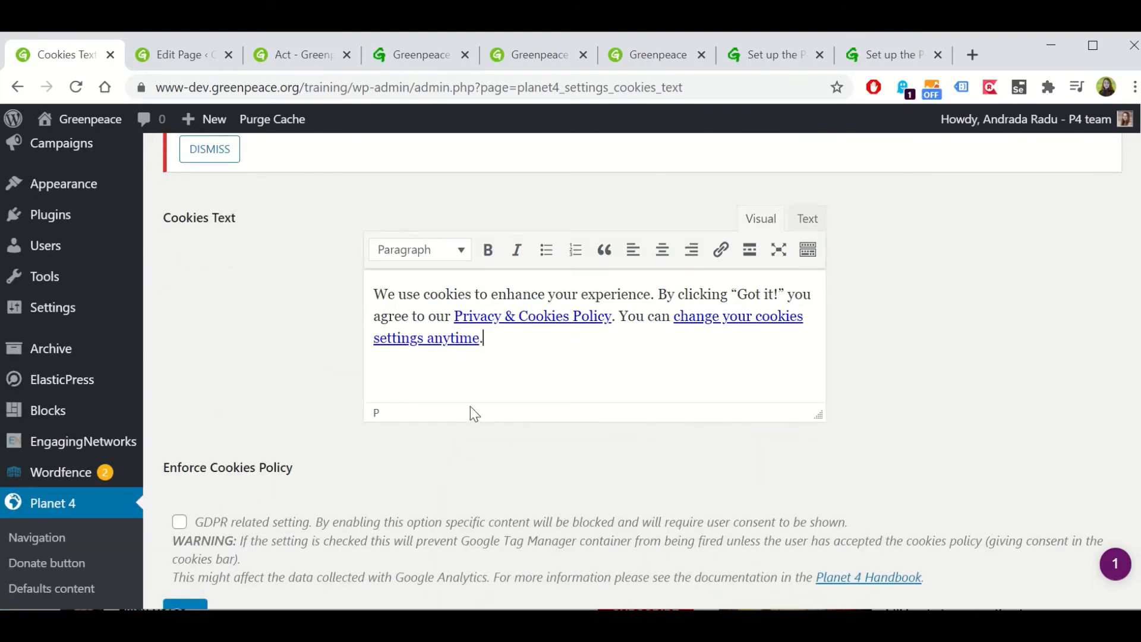
{"action": "scroll", "coordinate": [473, 413], "scroll_direction": "down", "scroll_amount": 3}
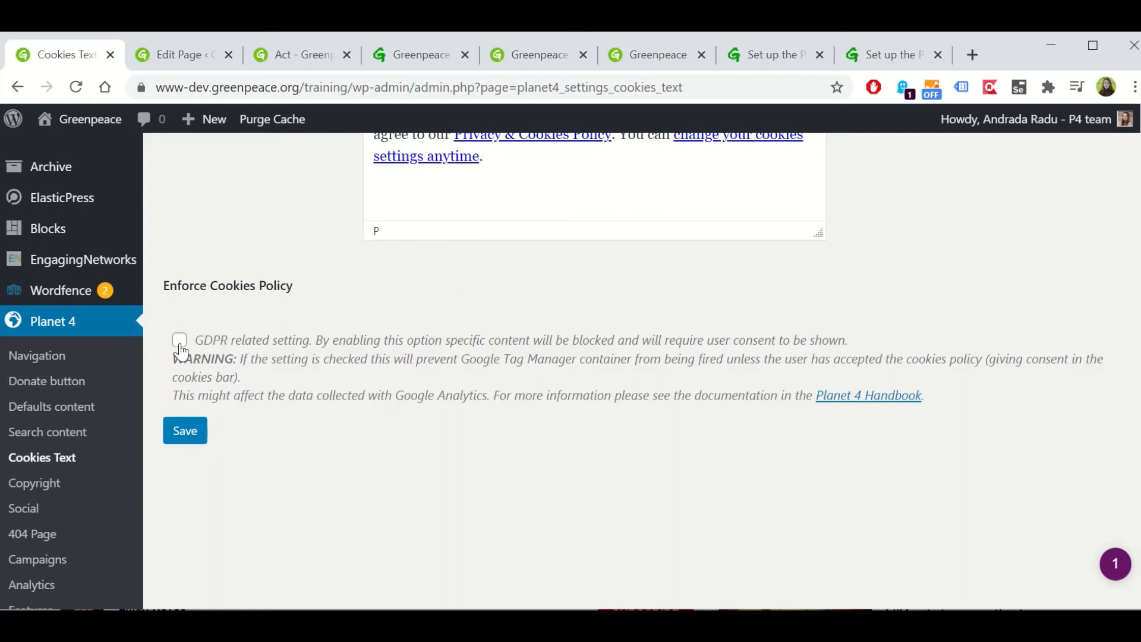
{"action": "left_click", "coordinate": [182, 436]}
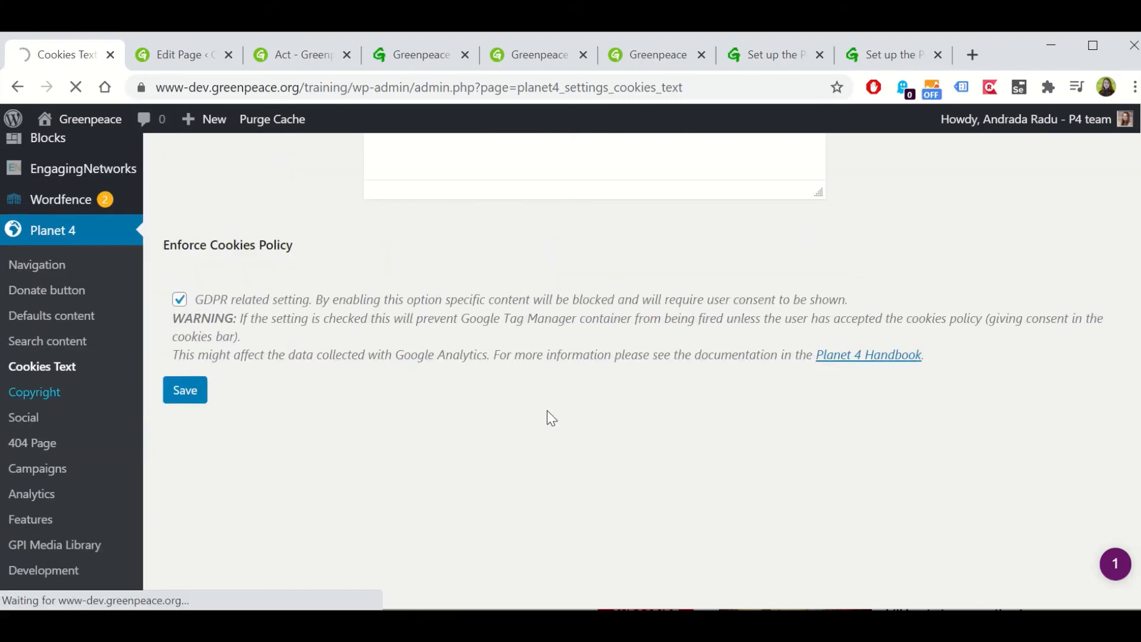
Open the Planet 4 Copyright settings and examine both copyright text lines
{"action": "scroll", "coordinate": [408, 369], "scroll_direction": "down", "scroll_amount": 3}
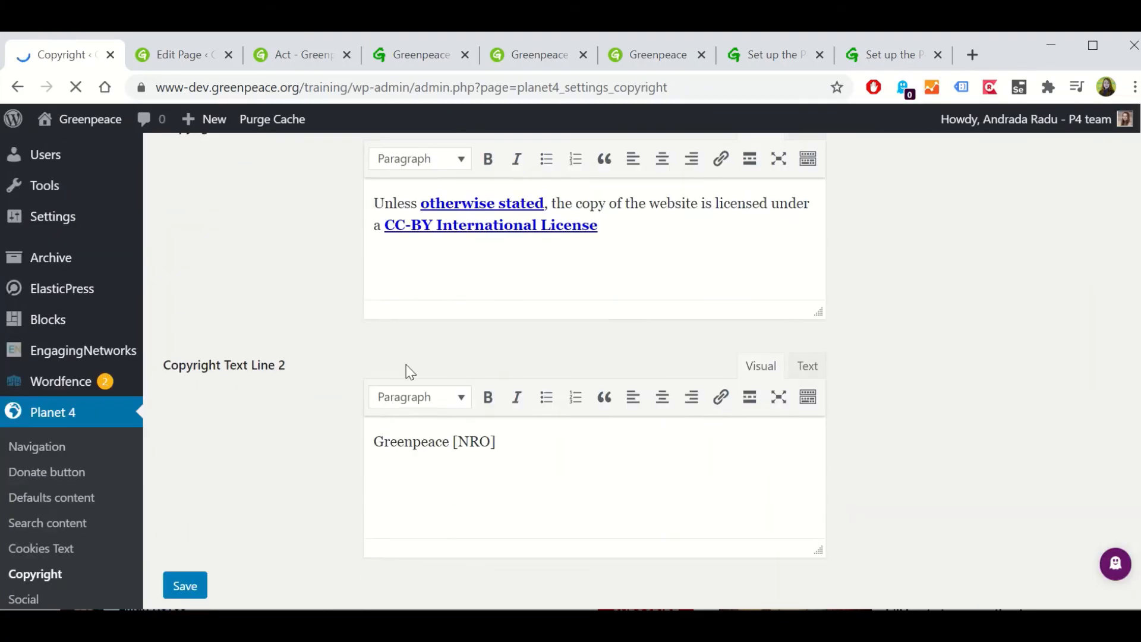
{"action": "scroll", "coordinate": [515, 451], "scroll_direction": "down", "scroll_amount": 3}
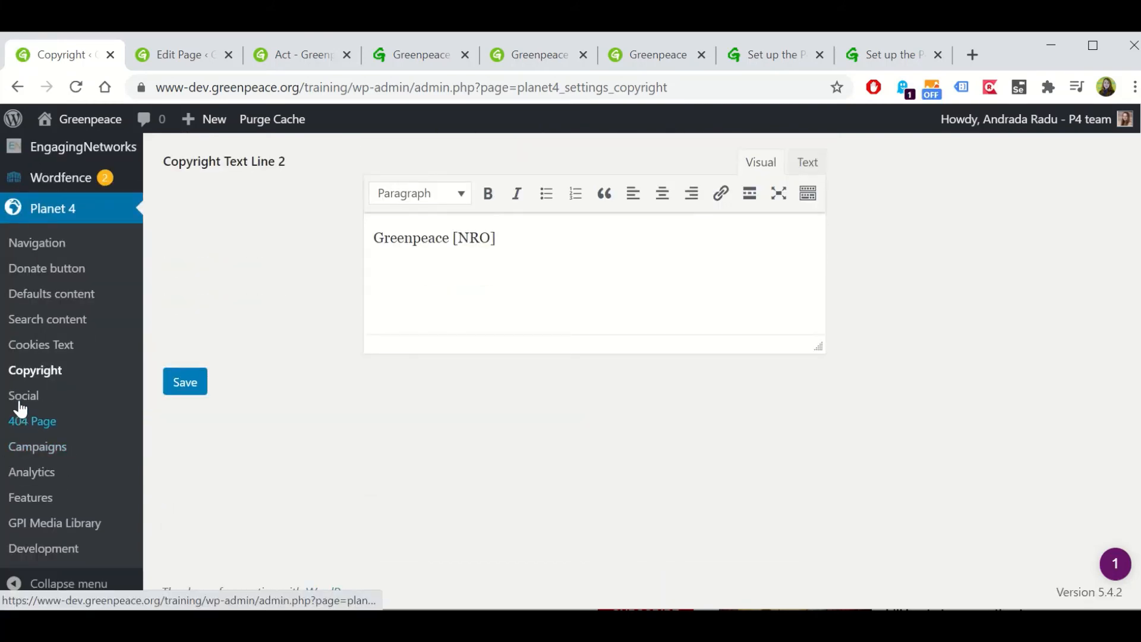
Open the Planet 4 Social settings and examine the Facebook Page ID and Facebook App Access Token fields
{"action": "left_click", "coordinate": [23, 395]}
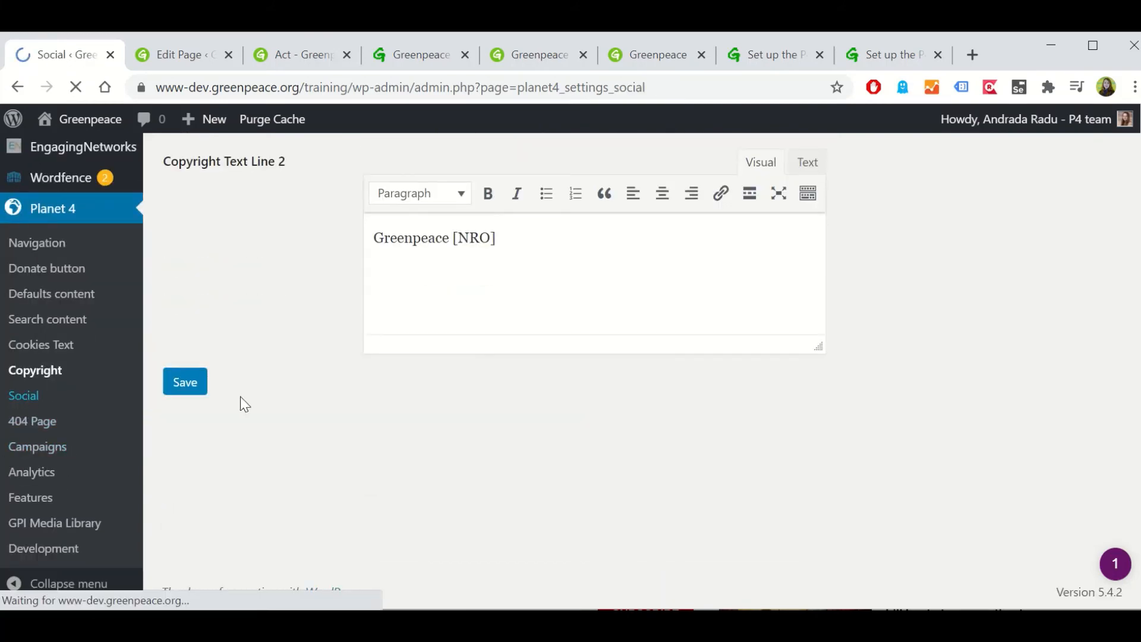
{"action": "scroll", "coordinate": [241, 410], "scroll_direction": "down", "scroll_amount": 5}
{"action": "scroll", "coordinate": [243, 416], "scroll_direction": "up", "scroll_amount": 2}
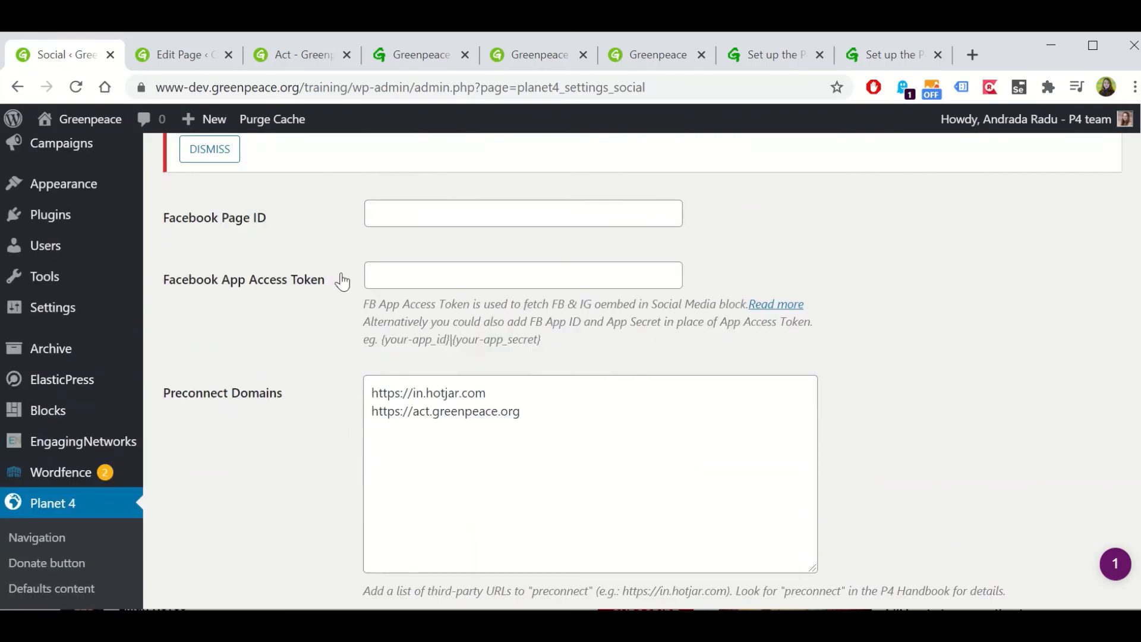
{"action": "left_click", "coordinate": [429, 212]}
{"action": "left_click", "coordinate": [403, 268]}
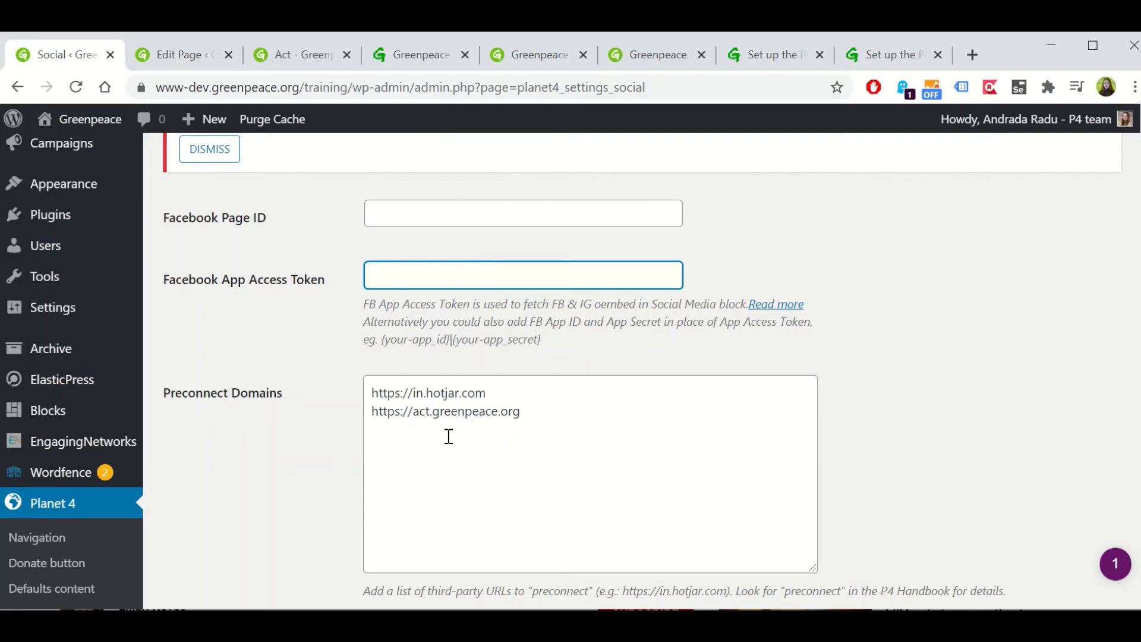
Examine the Preconnect Domains list in the Social settings, checking each listed third-party URL
{"action": "scroll", "coordinate": [173, 447], "scroll_direction": "down", "scroll_amount": 3}
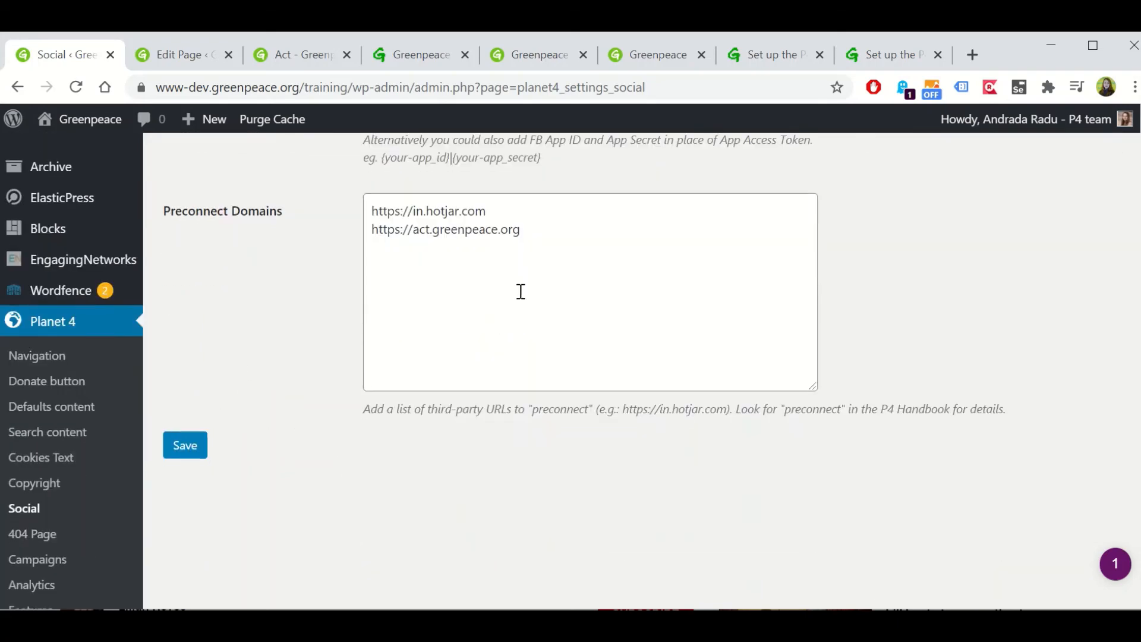
{"action": "left_click_drag", "start_coordinate": [540, 241], "coordinate": [362, 208]}
{"action": "left_click", "coordinate": [494, 306]}
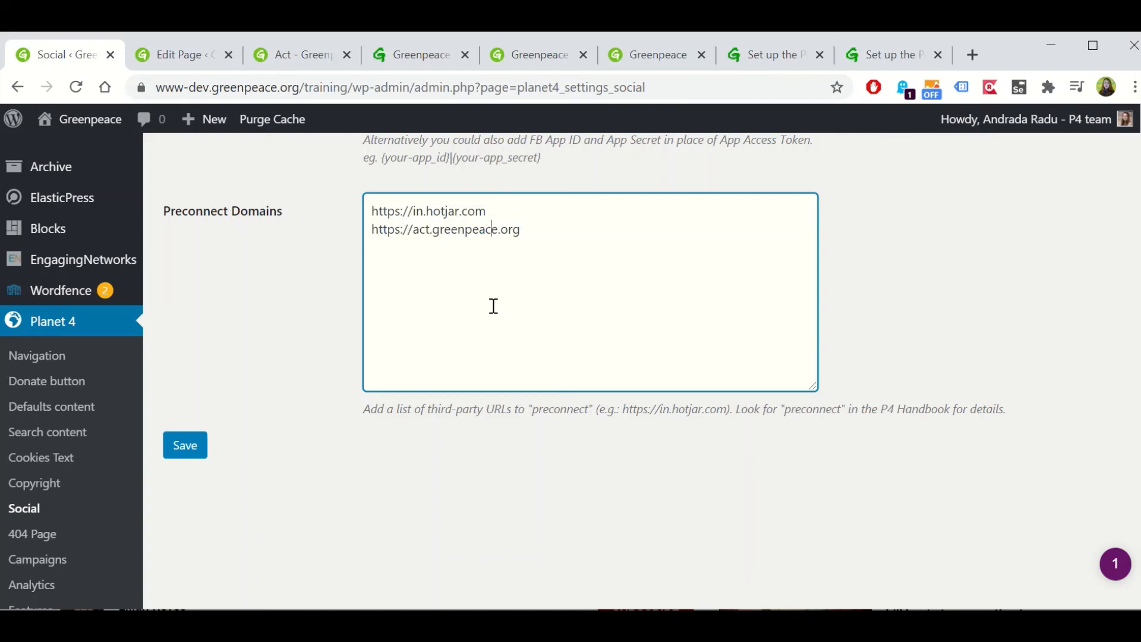
{"action": "left_click_drag", "start_coordinate": [556, 231], "coordinate": [371, 223]}
{"action": "left_click", "coordinate": [431, 292]}
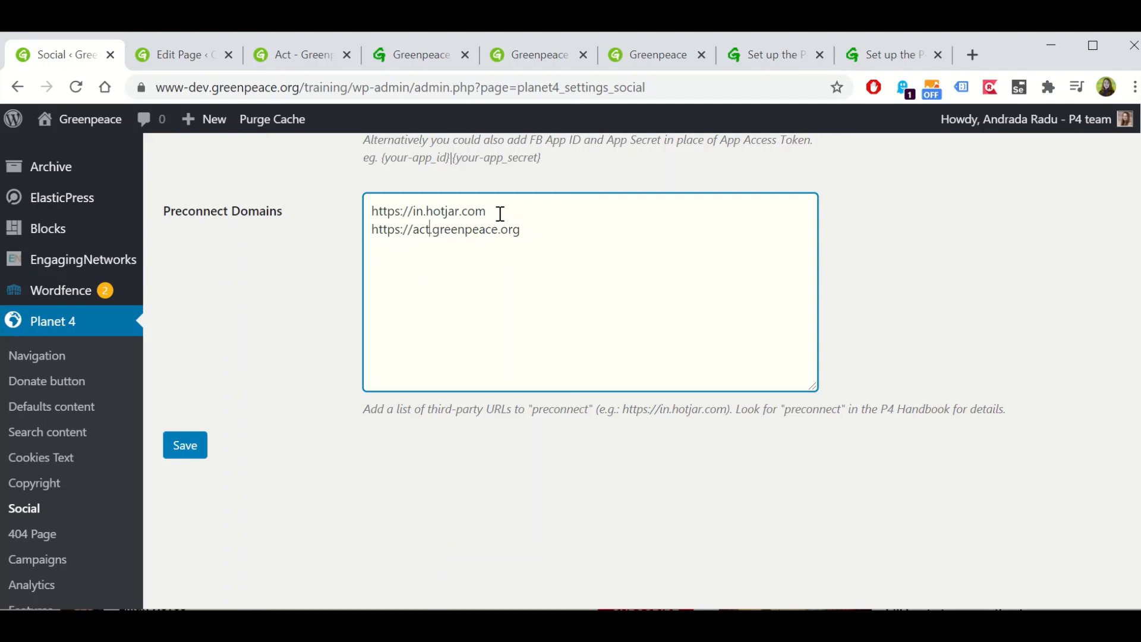
{"action": "left_click_drag", "start_coordinate": [501, 211], "coordinate": [349, 216]}
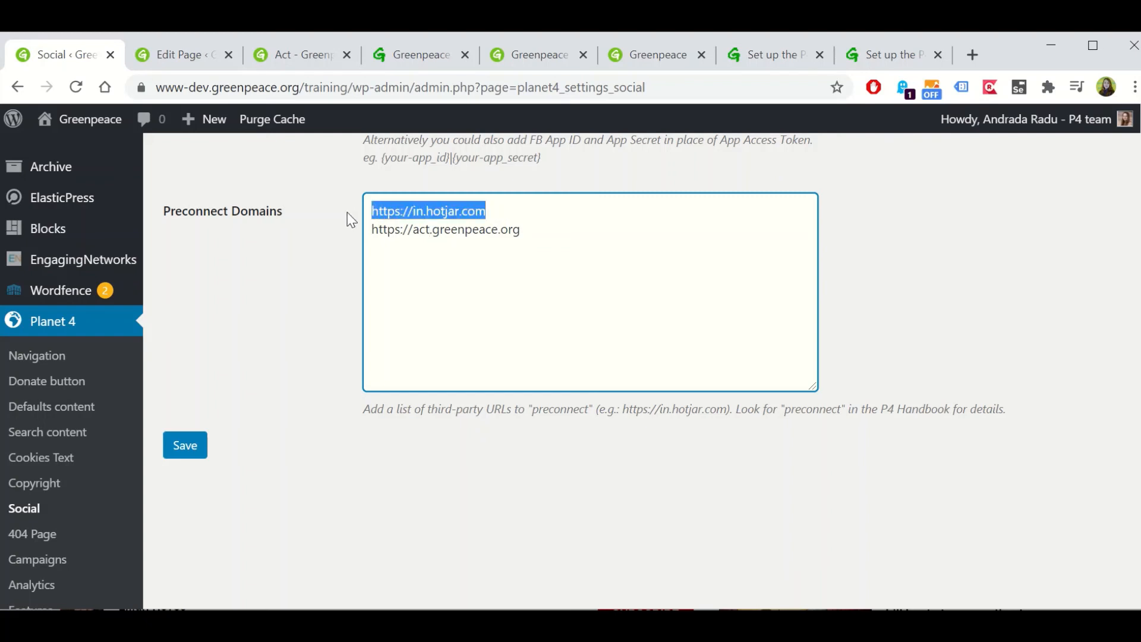
{"action": "left_click", "coordinate": [448, 287]}
{"action": "scroll", "coordinate": [73, 403], "scroll_direction": "down", "scroll_amount": 2}
{"action": "scroll", "coordinate": [73, 403], "scroll_direction": "down", "scroll_amount": 2}
Open the Planet 4 404 Page settings and examine the background image and the 404 page text
{"action": "left_click", "coordinate": [41, 444]}
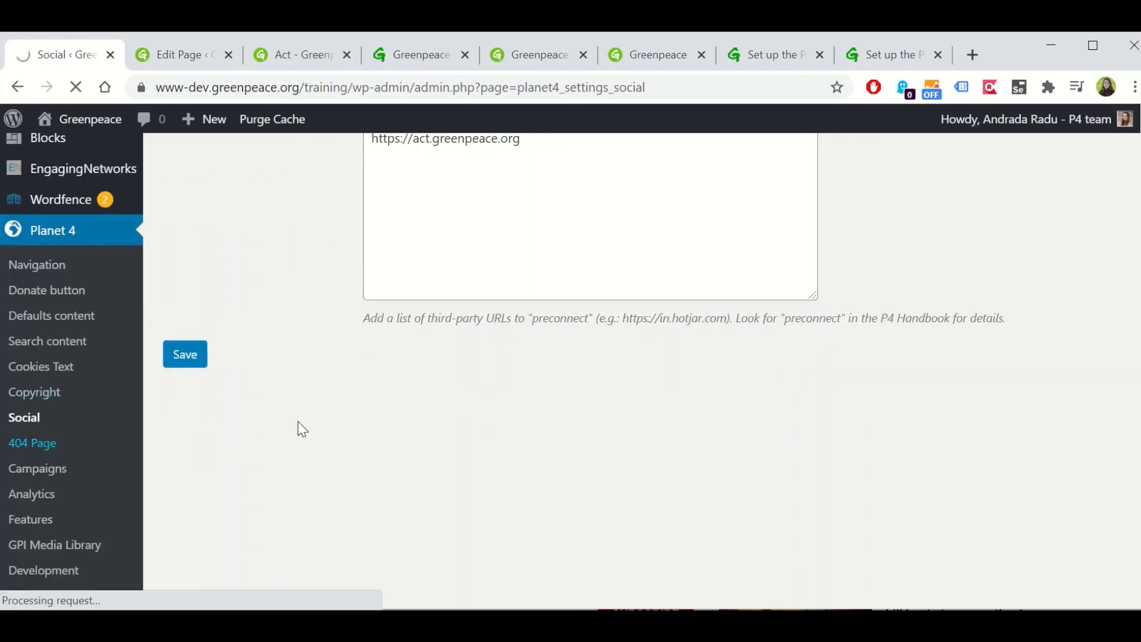
{"action": "scroll", "coordinate": [298, 422], "scroll_direction": "down", "scroll_amount": 5}
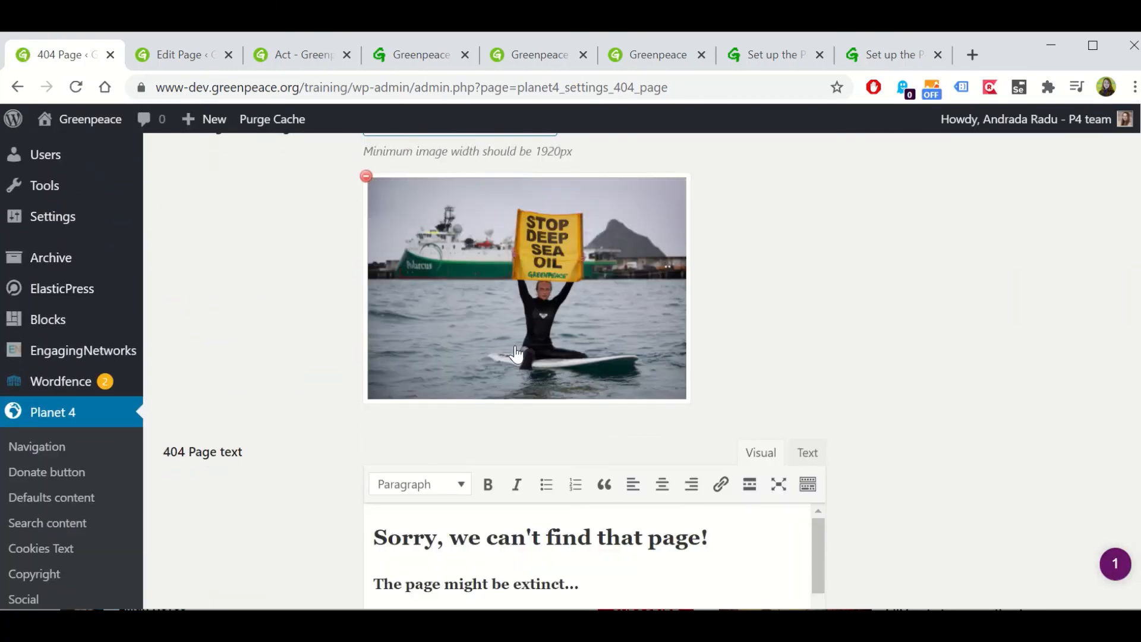
{"action": "scroll", "coordinate": [535, 445], "scroll_direction": "down", "scroll_amount": 5}
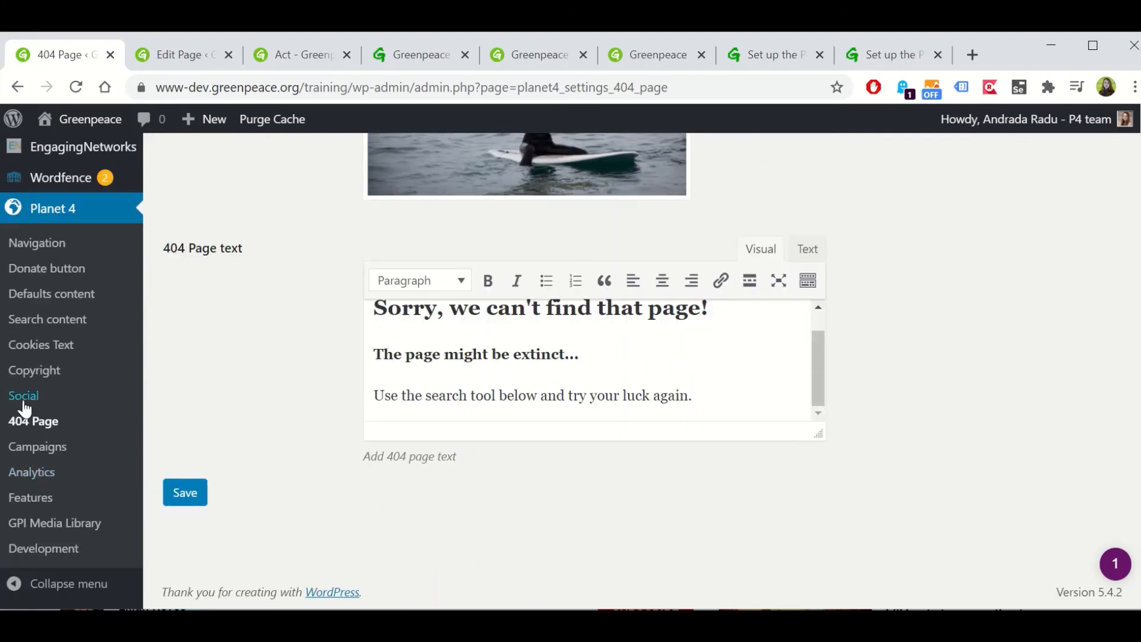
Pass through the Planet 4 Campaigns settings to the Analytics settings and examine the Google Tag Manager, AB Hide Selector and Smartsheet ID fields
{"action": "left_click", "coordinate": [37, 447]}
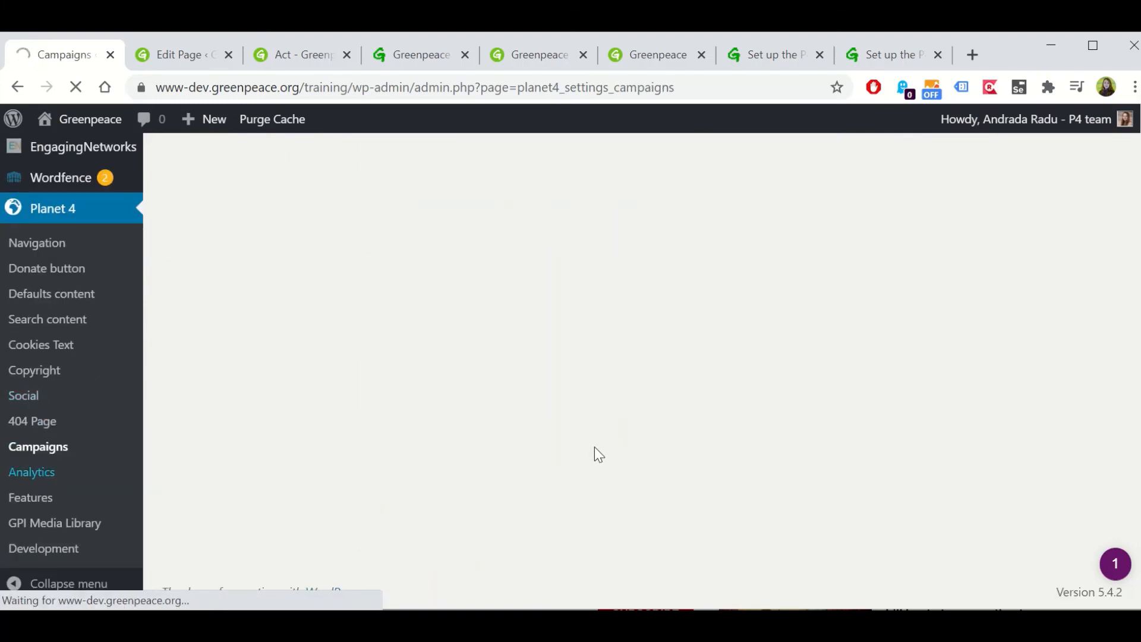
{"action": "scroll", "coordinate": [354, 387], "scroll_direction": "down", "scroll_amount": 3}
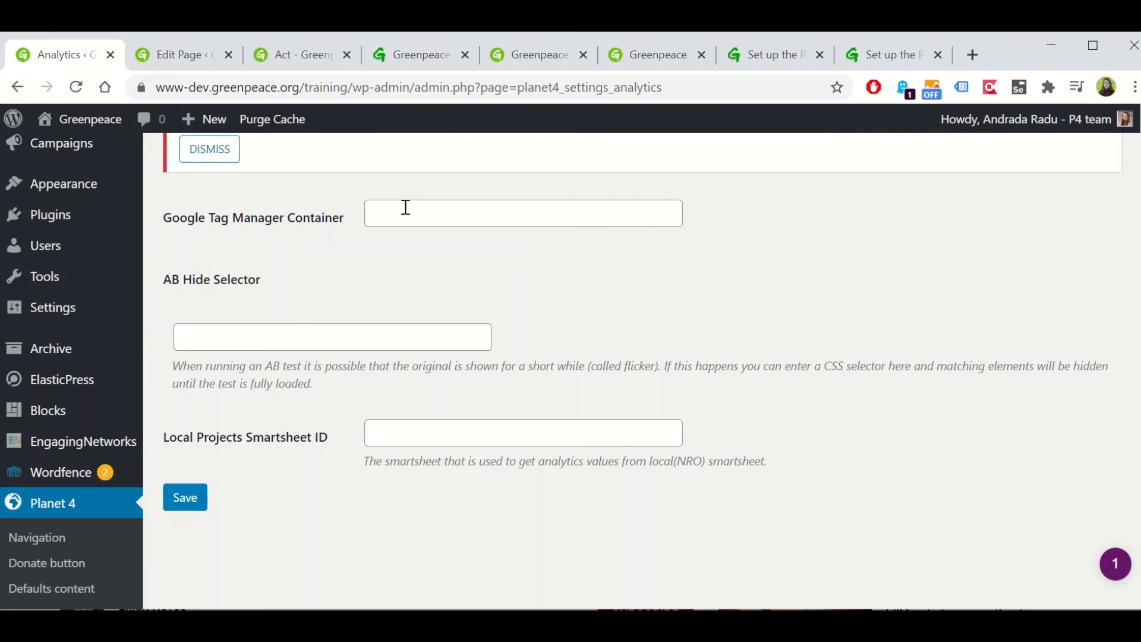
{"action": "scroll", "coordinate": [51, 440], "scroll_direction": "down", "scroll_amount": 5}
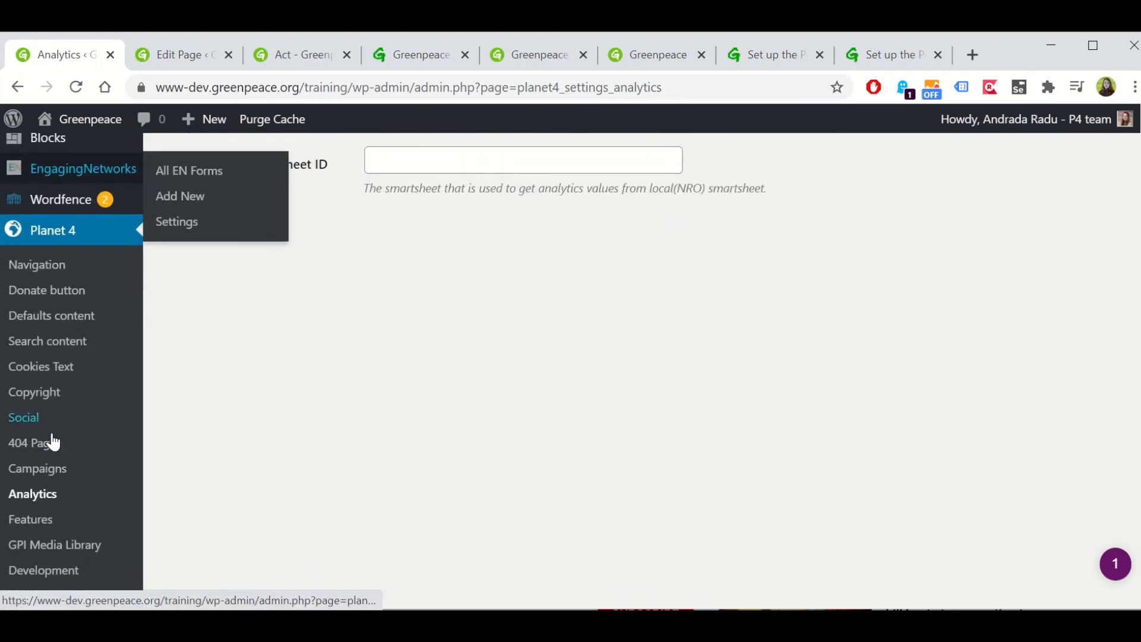
Open the Planet 4 Features settings and examine the Image Archive, Engaging Networks integration and Cloudflare purge options
{"action": "left_click", "coordinate": [40, 530]}
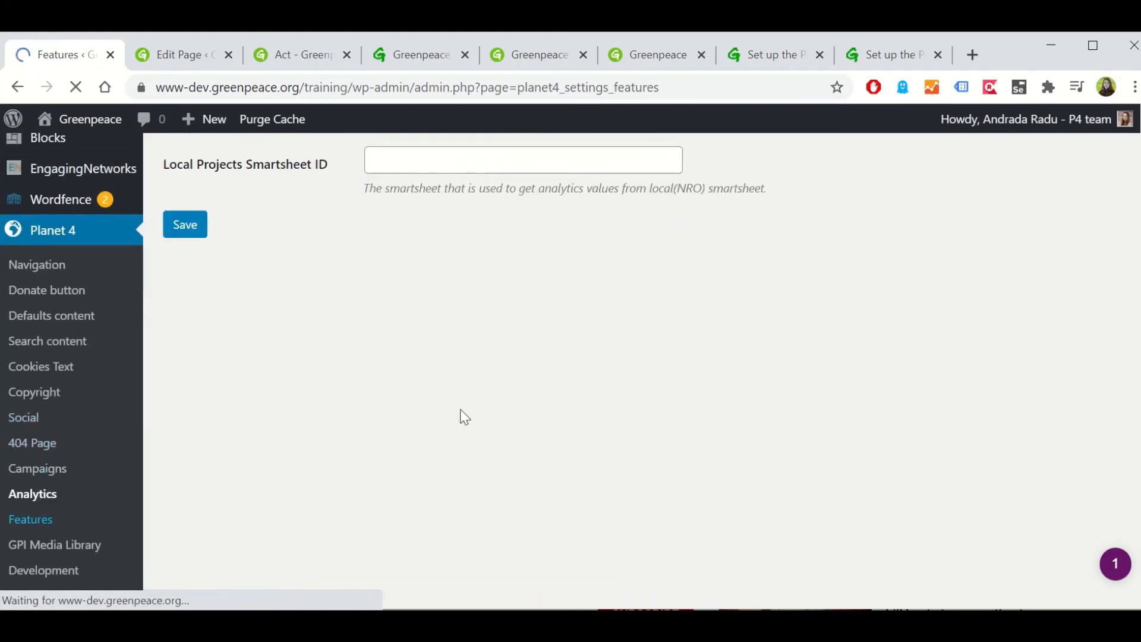
{"action": "scroll", "coordinate": [357, 386], "scroll_direction": "down", "scroll_amount": 6}
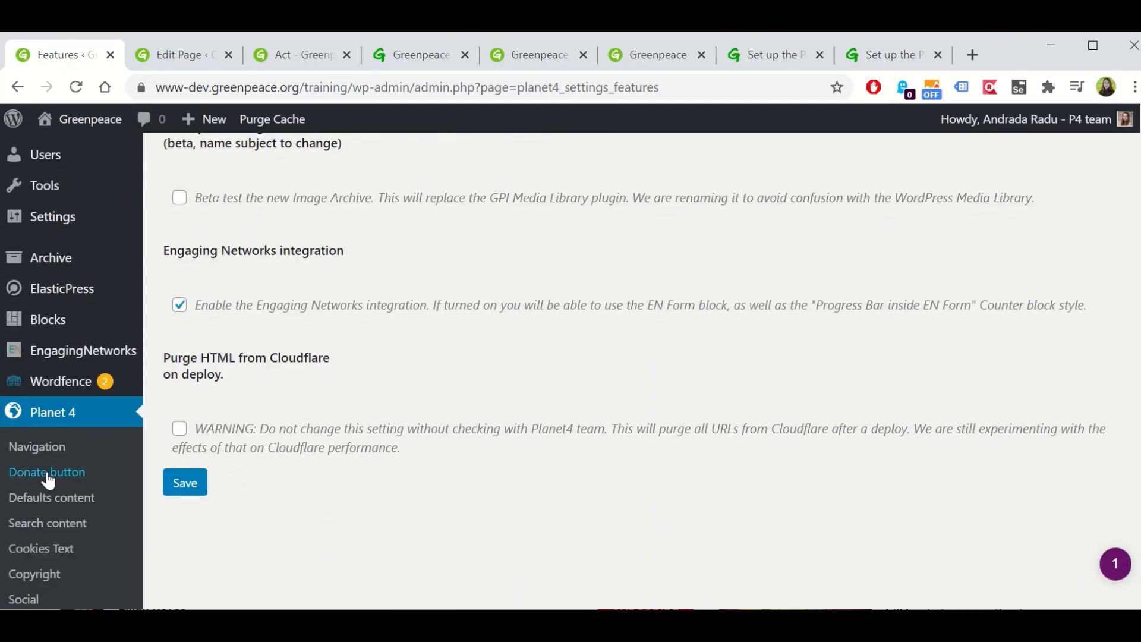
{"action": "scroll", "coordinate": [47, 476], "scroll_direction": "down", "scroll_amount": 3}
Open the GPI Media Library settings and examine the username and password fields for the media library account
{"action": "left_click", "coordinate": [56, 523]}
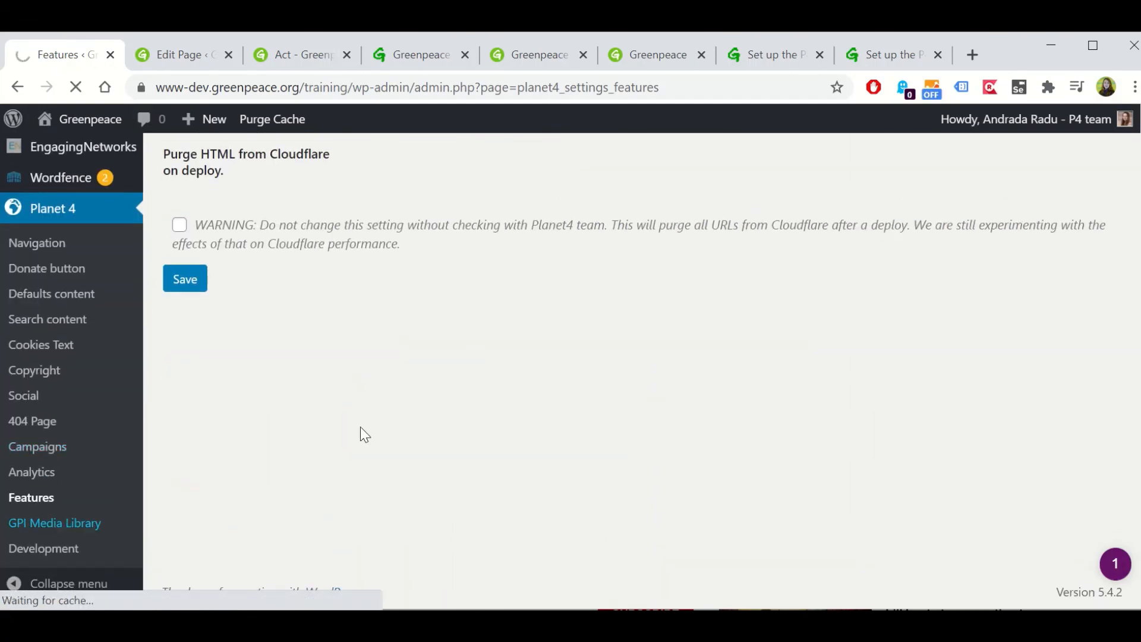
{"action": "scroll", "coordinate": [345, 416], "scroll_direction": "down", "scroll_amount": 3}
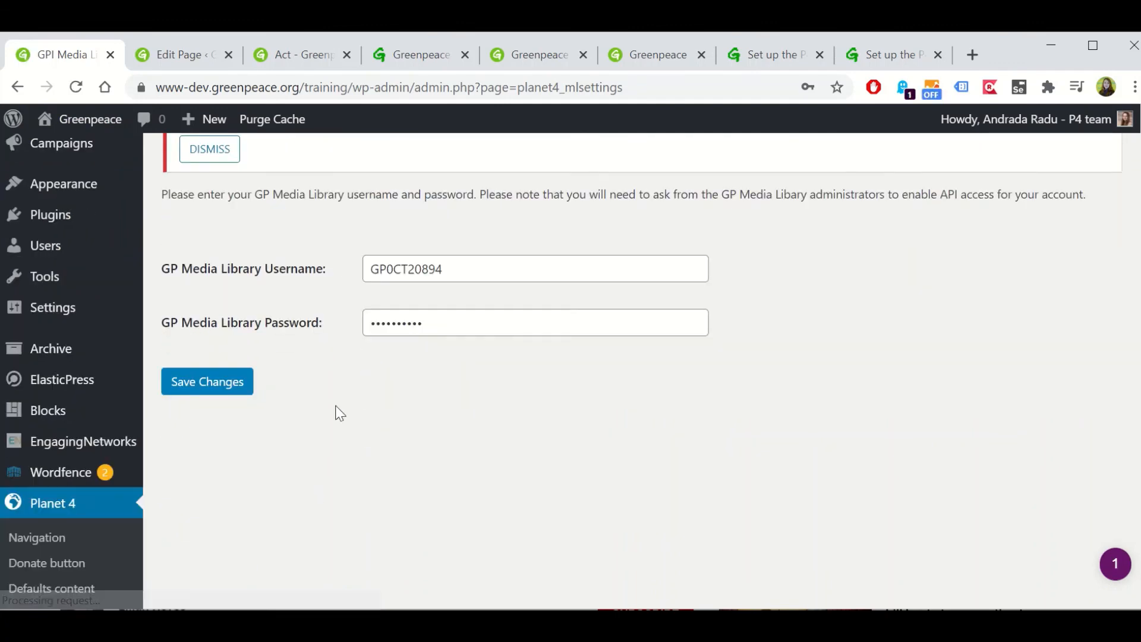
{"action": "scroll", "coordinate": [340, 413], "scroll_direction": "down", "scroll_amount": 2}
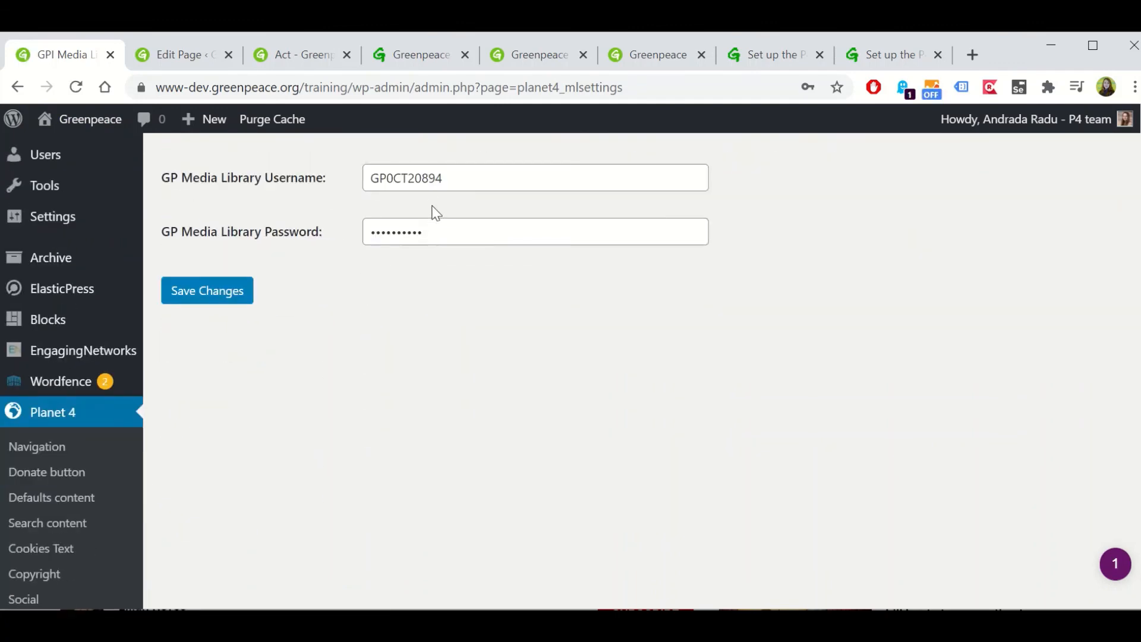
{"action": "scroll", "coordinate": [437, 213], "scroll_direction": "down", "scroll_amount": 3}
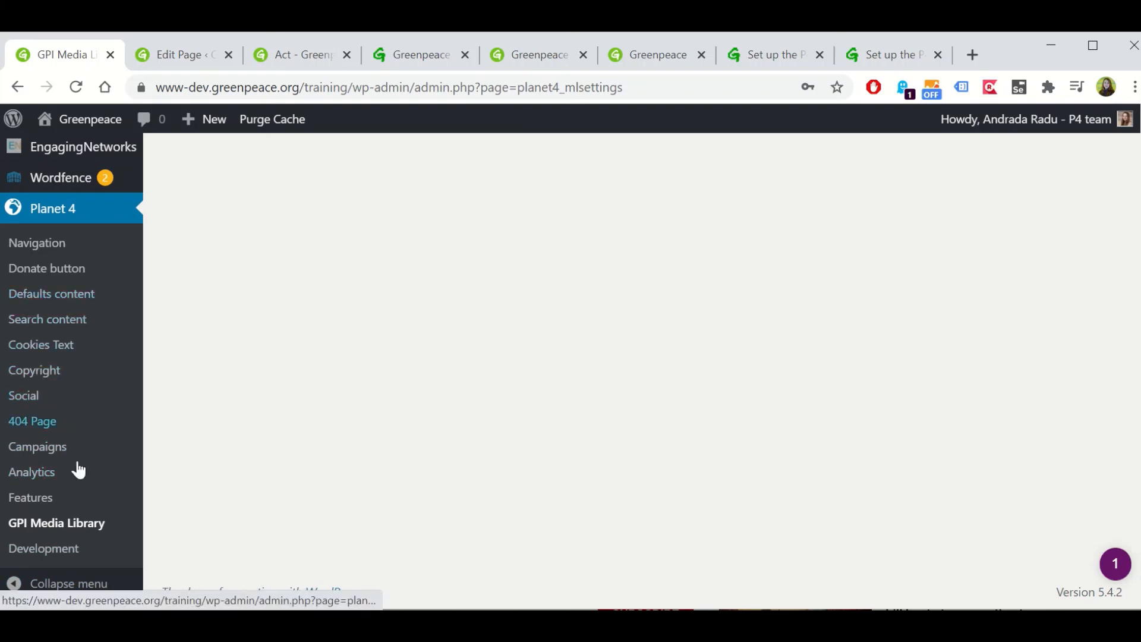
Open the list of all EngagingNetworks forms and look over its entries
{"action": "scroll", "coordinate": [30, 428], "scroll_direction": "up", "scroll_amount": 3}
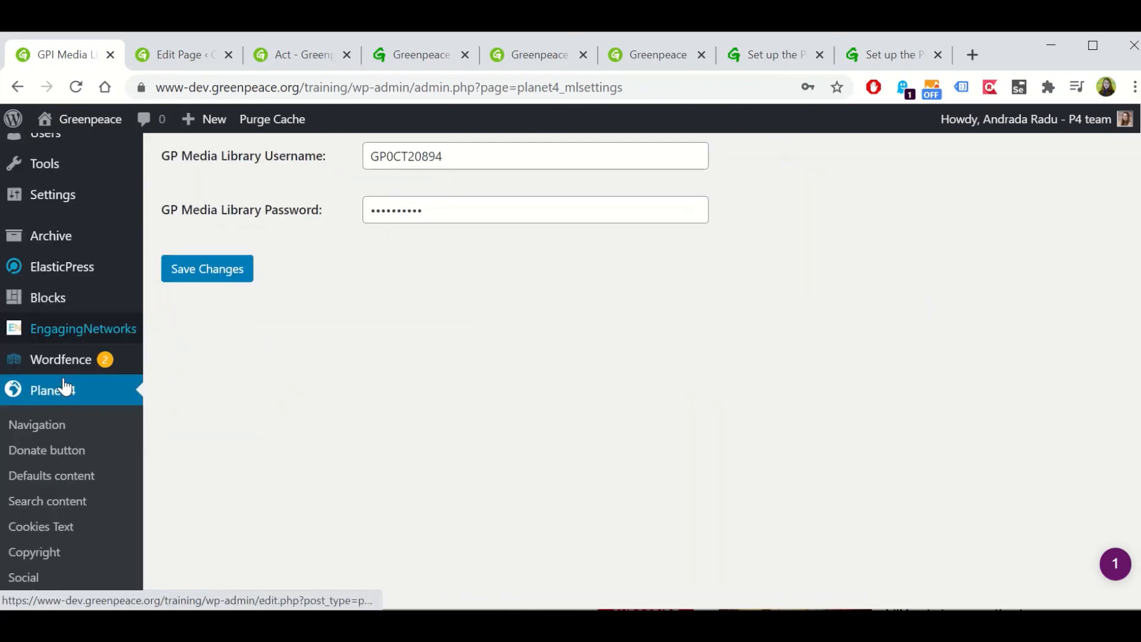
{"action": "left_click", "coordinate": [218, 361]}
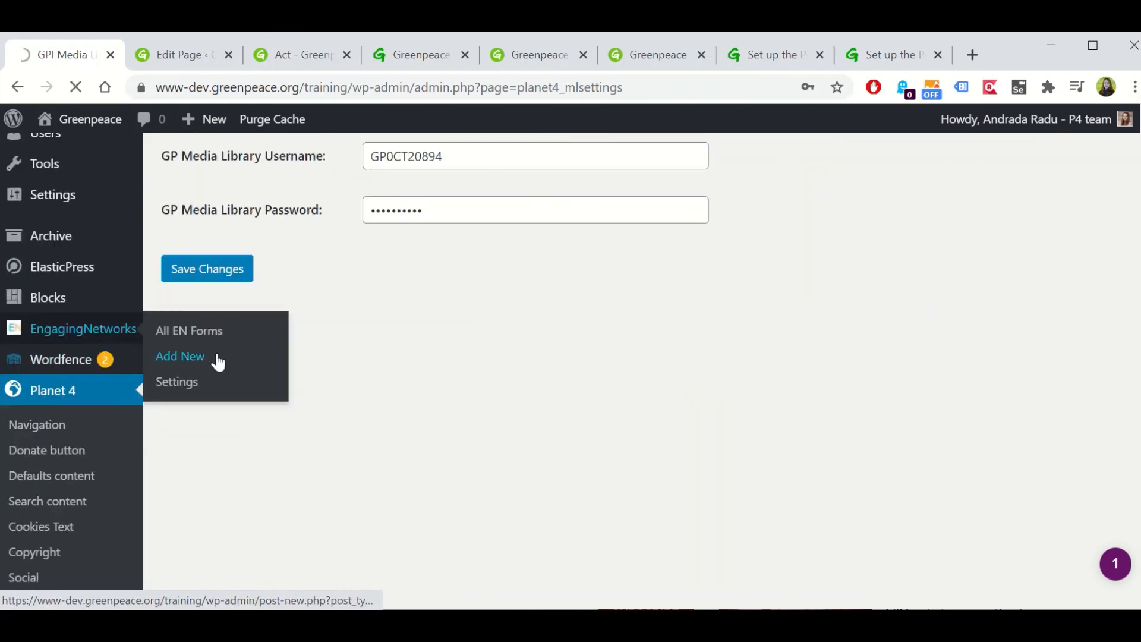
{"action": "left_click", "coordinate": [196, 331]}
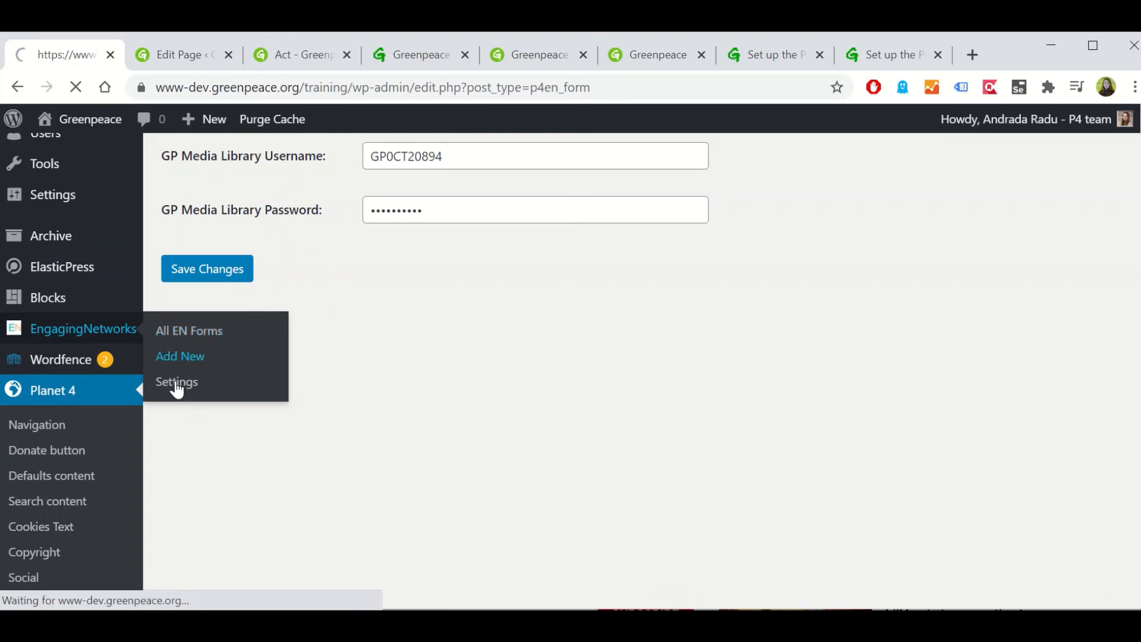
{"action": "scroll", "coordinate": [82, 493], "scroll_direction": "down", "scroll_amount": 2}
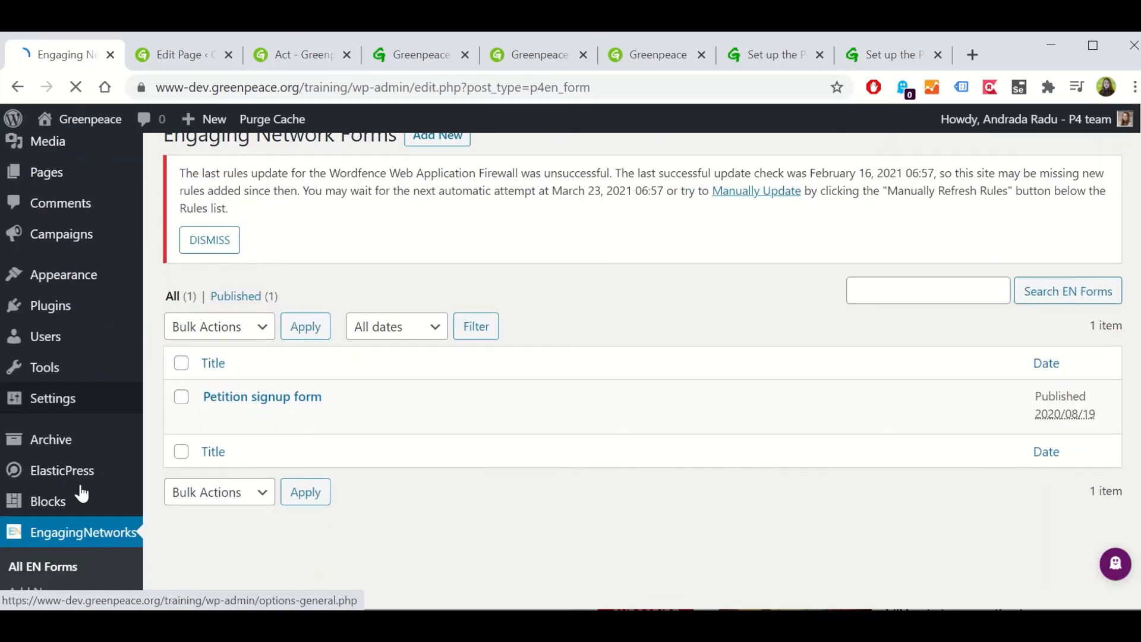
Open the EngagingNetworks settings and examine the Full Admin and Frontend public and private API key fields
{"action": "scroll", "coordinate": [36, 434], "scroll_direction": "down", "scroll_amount": 2}
{"action": "left_click", "coordinate": [24, 488]}
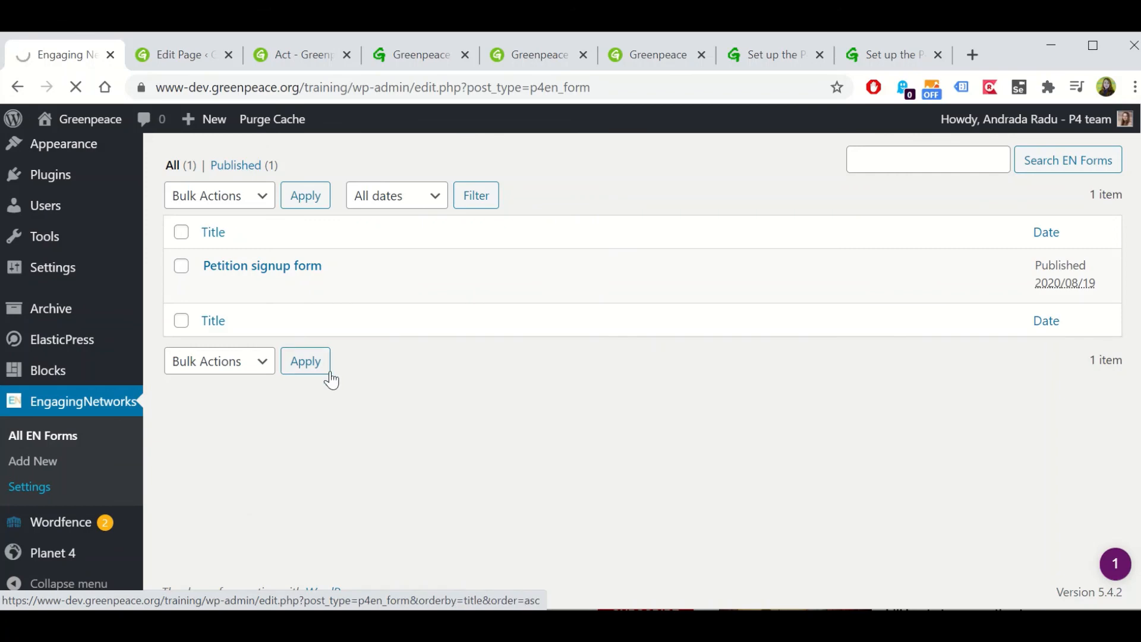
{"action": "scroll", "coordinate": [318, 301], "scroll_direction": "down", "scroll_amount": 2}
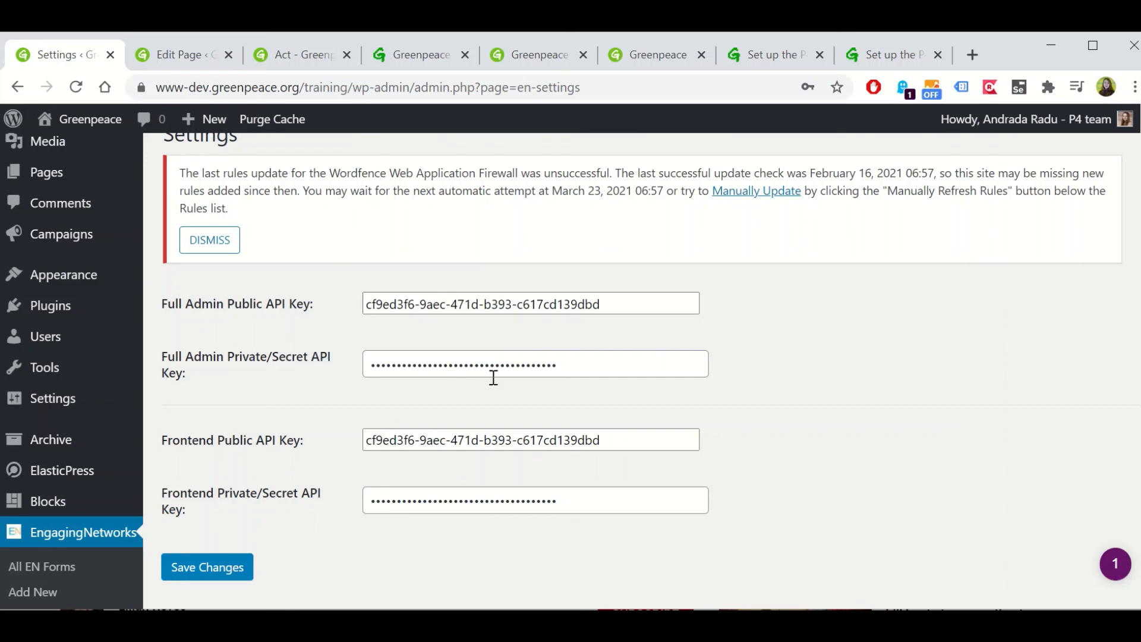
Return to the WordPress Settings section and bring up its list of available pages
{"action": "mouse_move", "coordinate": [95, 451]}
{"action": "scroll", "coordinate": [102, 439], "scroll_direction": "up", "scroll_amount": 1}
{"action": "mouse_move", "coordinate": [106, 431]}
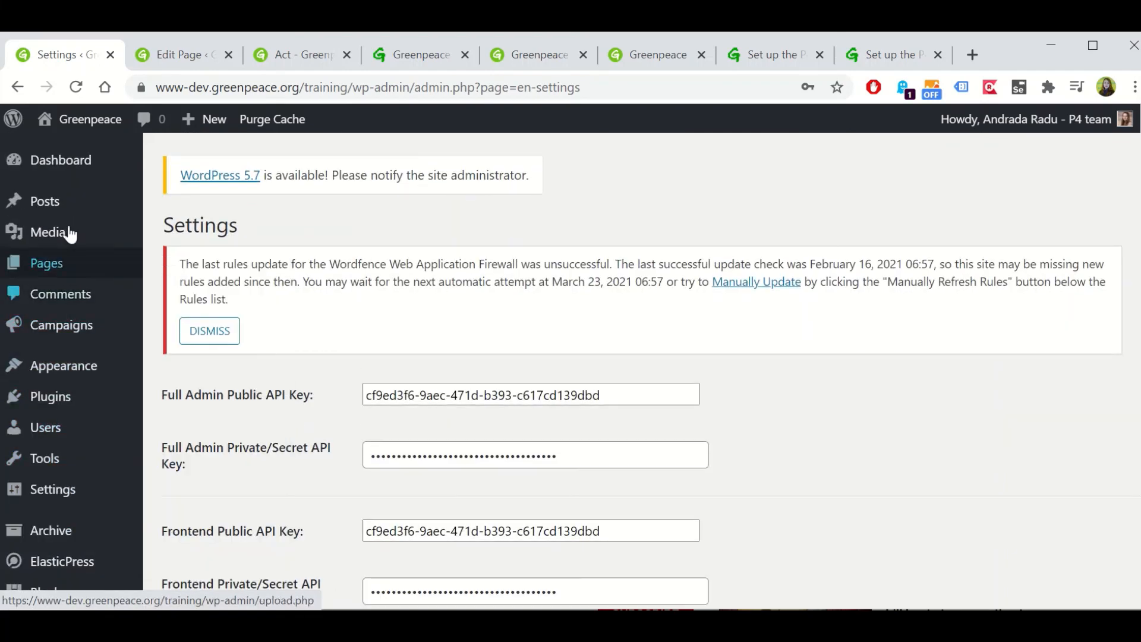
{"action": "scroll", "coordinate": [65, 270], "scroll_direction": "down", "scroll_amount": 3}
{"action": "mouse_move", "coordinate": [64, 280]}
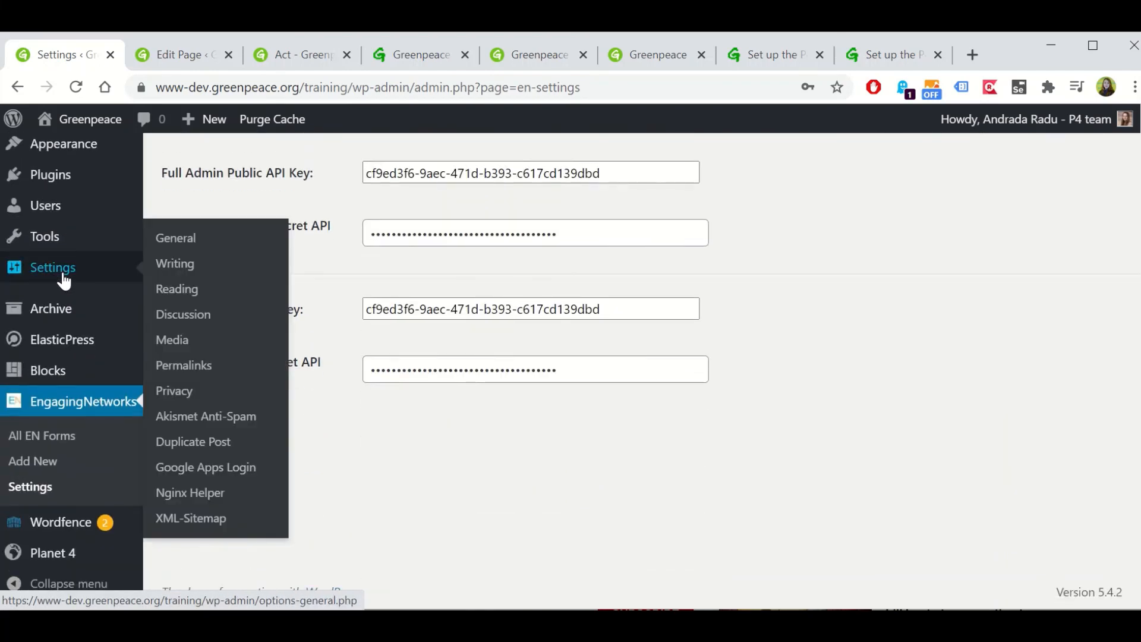